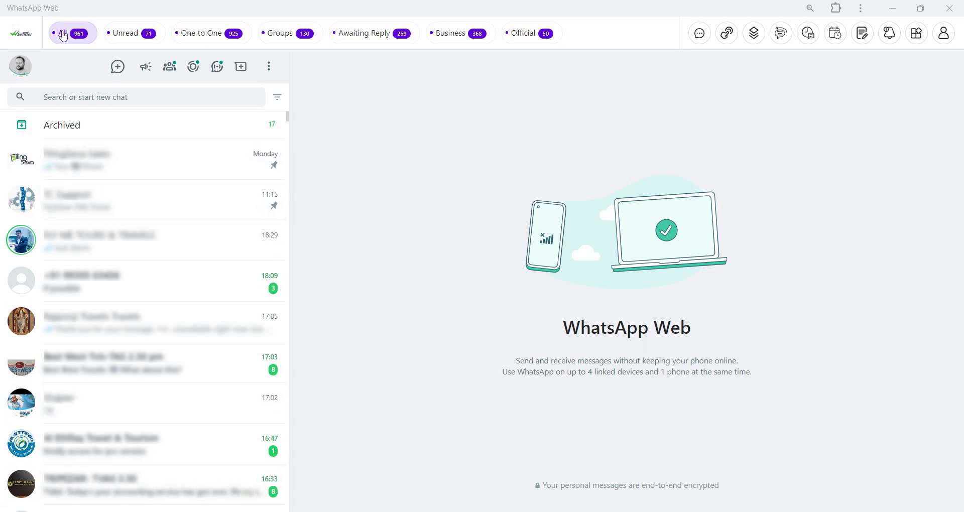
# - Cycle the Unread and One to One filters, ending on Groups to list the 130 group chats
pyautogui.click(113, 33)
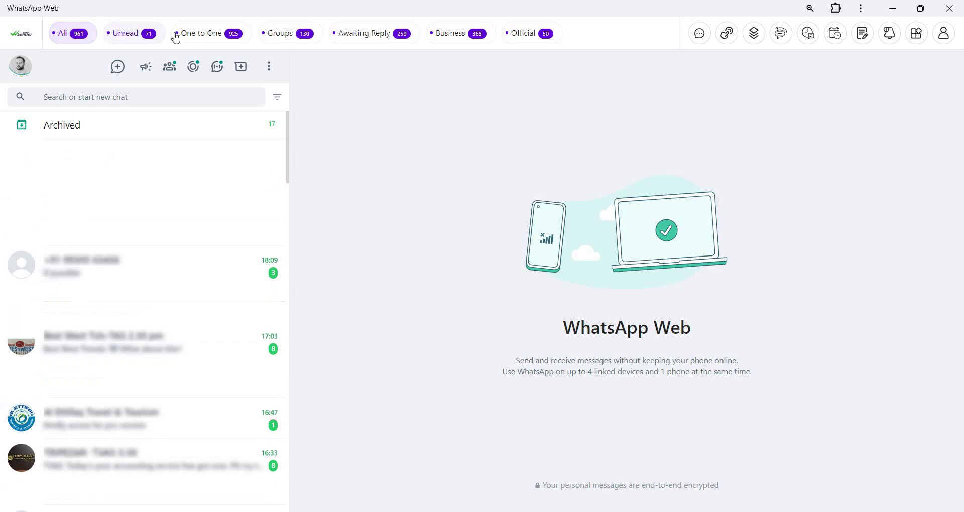
pyautogui.click(194, 35)
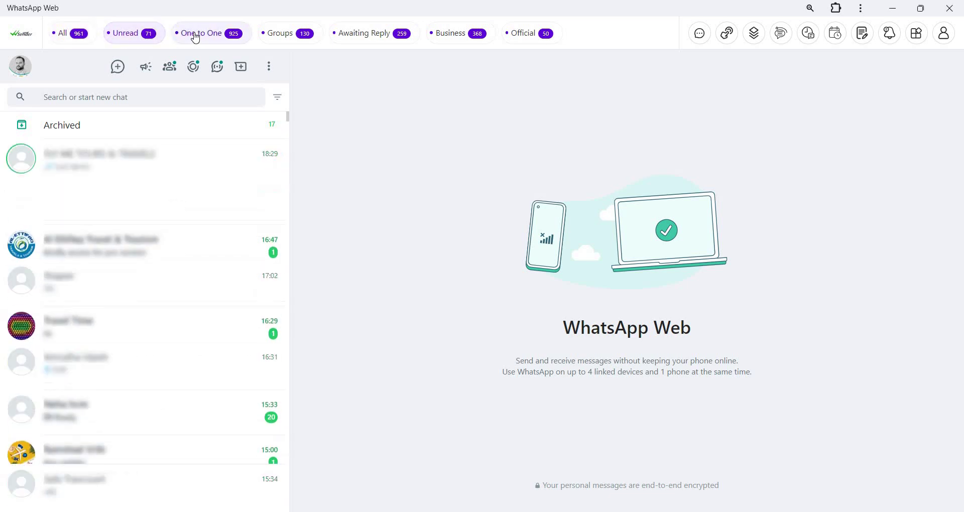
pyautogui.click(300, 40)
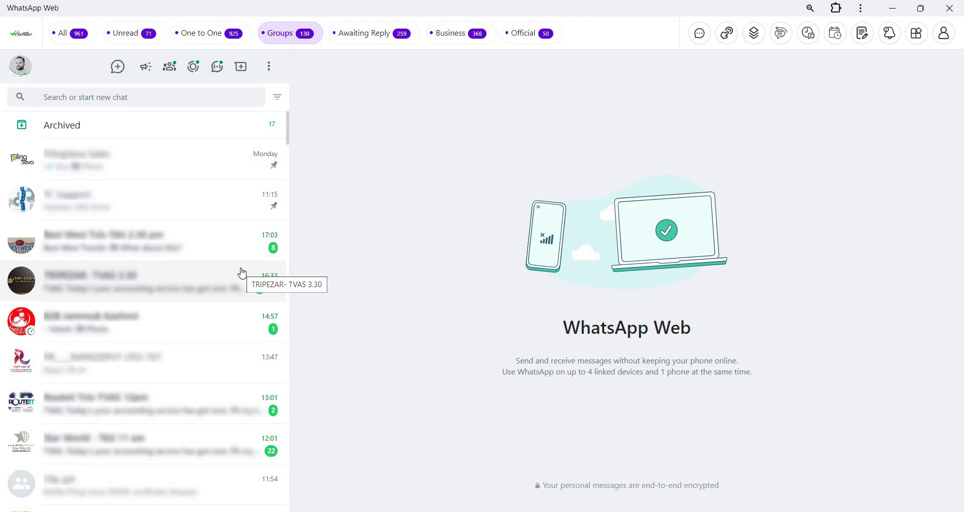
pyautogui.click(917, 33)
pyautogui.click(614, 95)
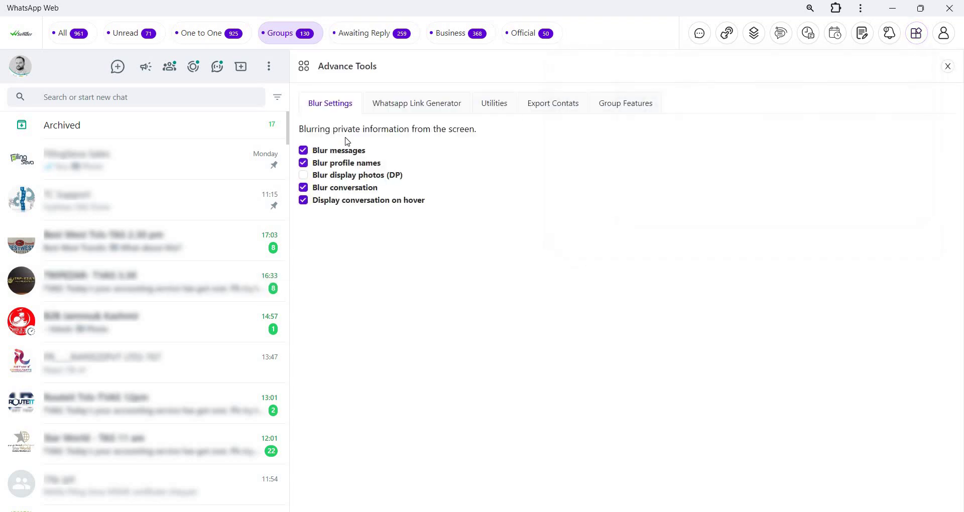
pyautogui.click(306, 152)
pyautogui.click(307, 152)
pyautogui.click(304, 163)
pyautogui.click(304, 163)
pyautogui.click(947, 66)
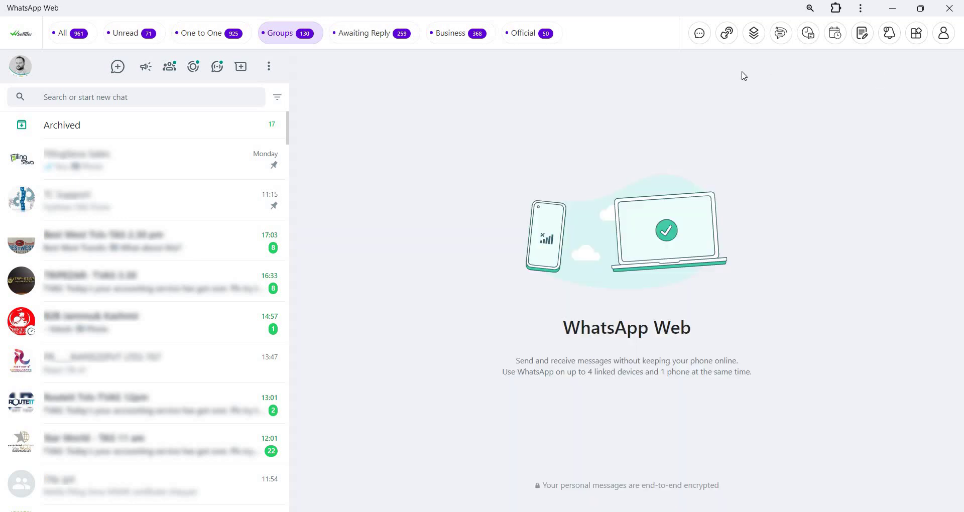
# - Fill broadcast recipients from DOMESTIC TOURISM CLUB4's members and set a 10–18 s interval
pyautogui.click(700, 33)
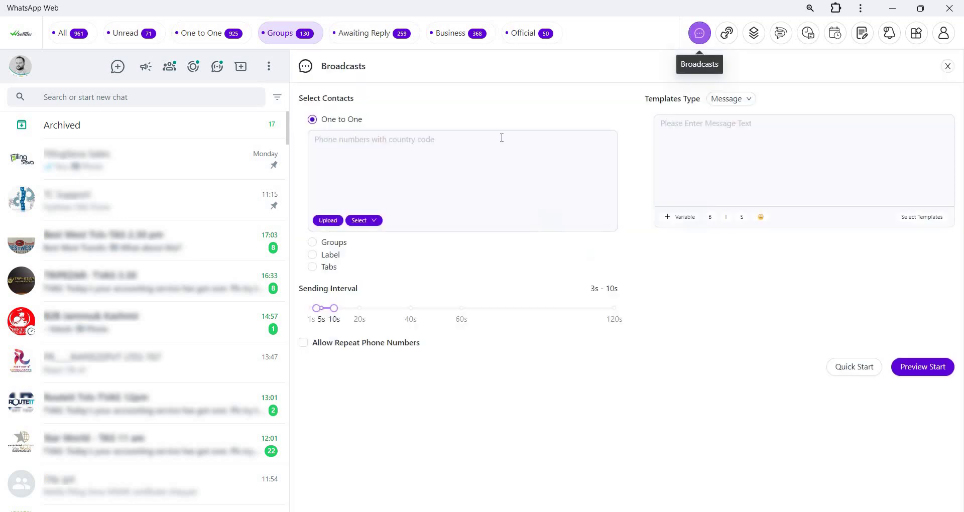
pyautogui.click(358, 221)
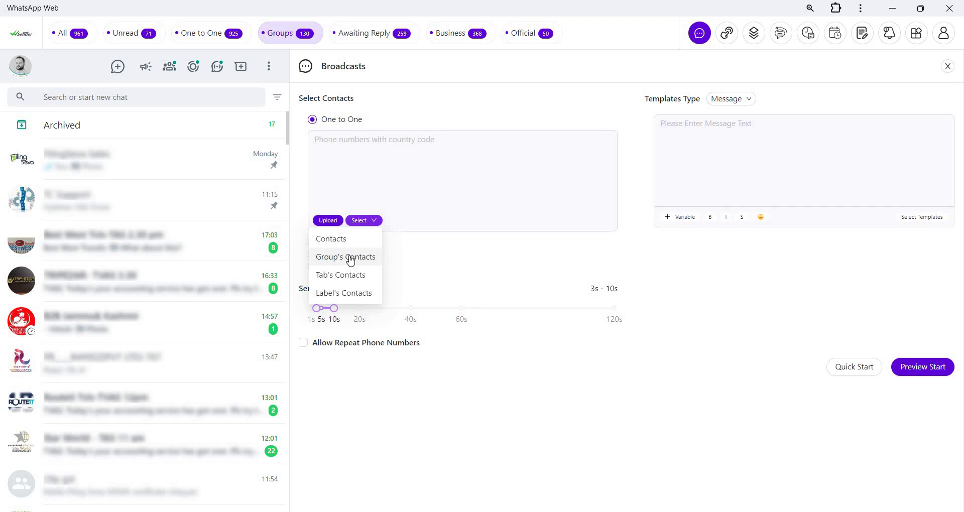
pyautogui.click(350, 258)
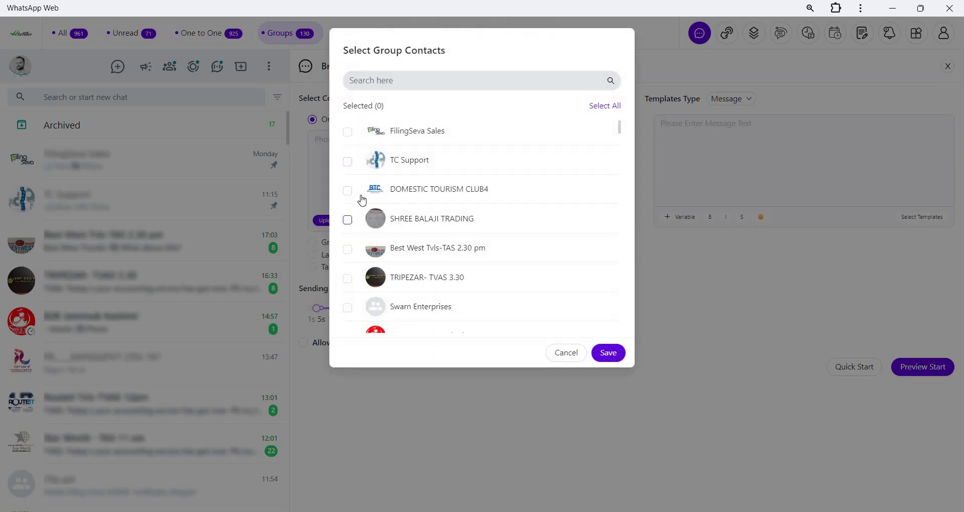
pyautogui.click(348, 190)
pyautogui.click(608, 352)
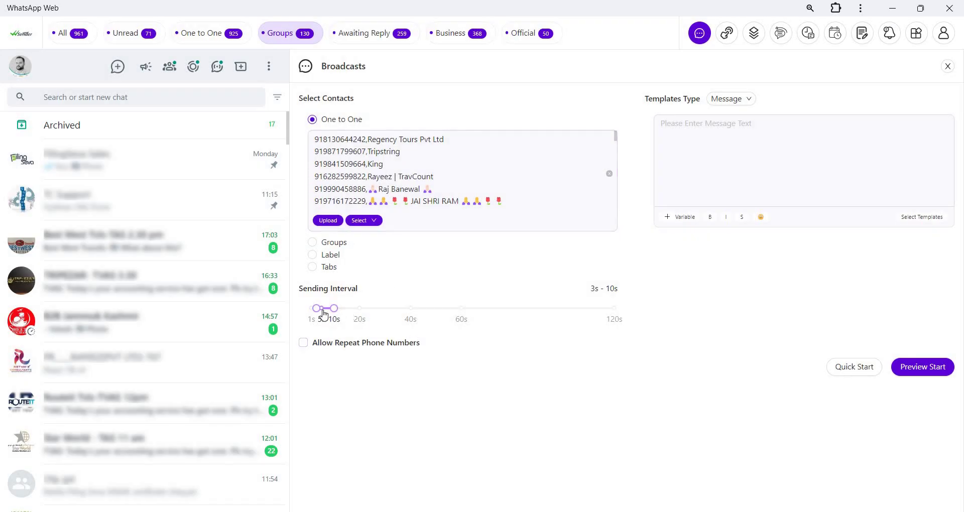
pyautogui.moveTo(323, 310); pyautogui.dragTo(354, 309)
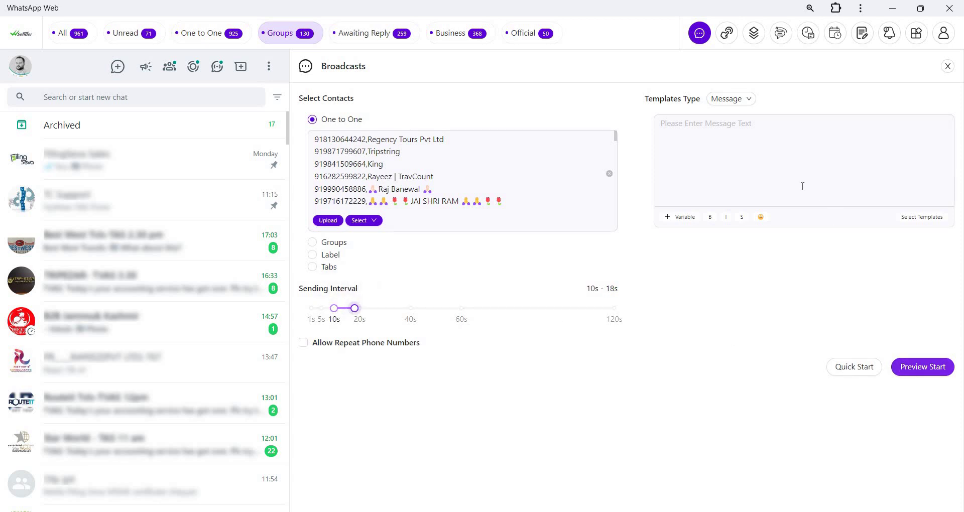
pyautogui.click(729, 34)
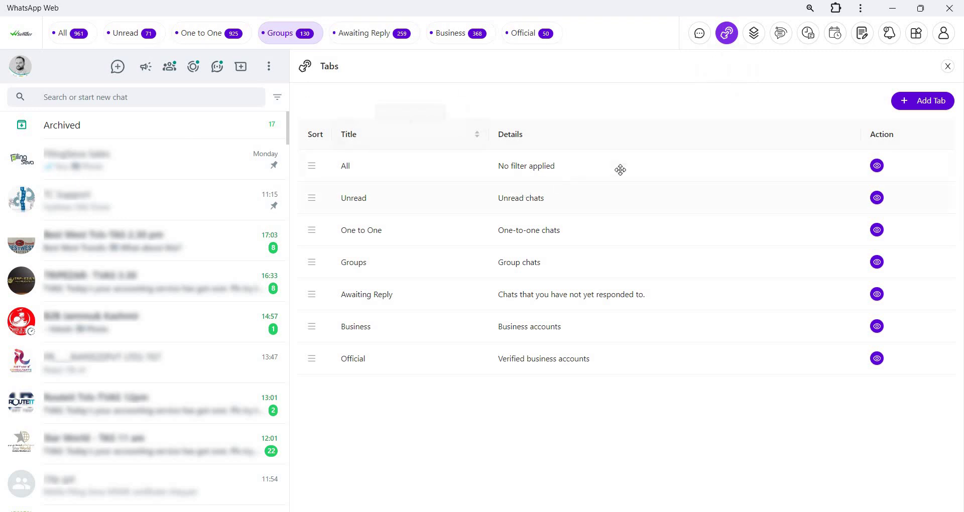
# - Browse the empty Templates list, then the empty Workflow list
pyautogui.click(758, 35)
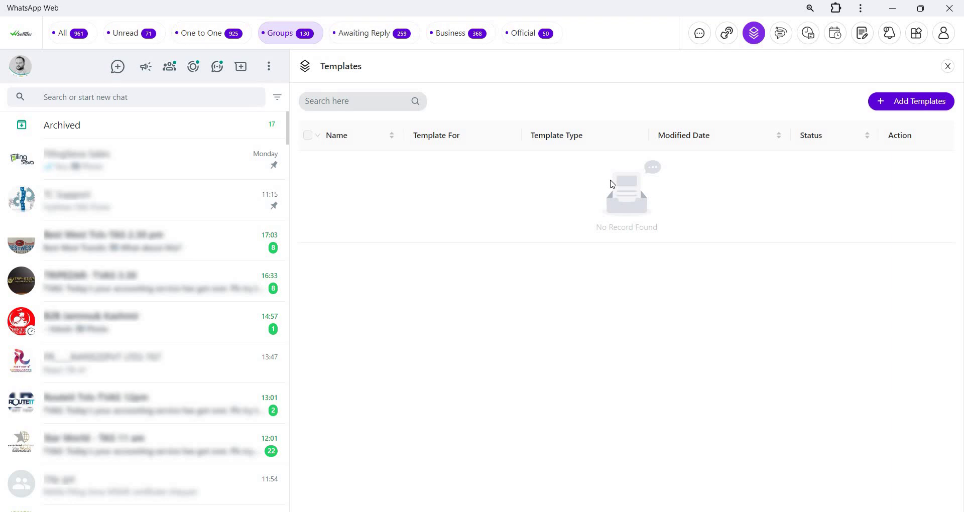
pyautogui.click(784, 38)
pyautogui.click(888, 101)
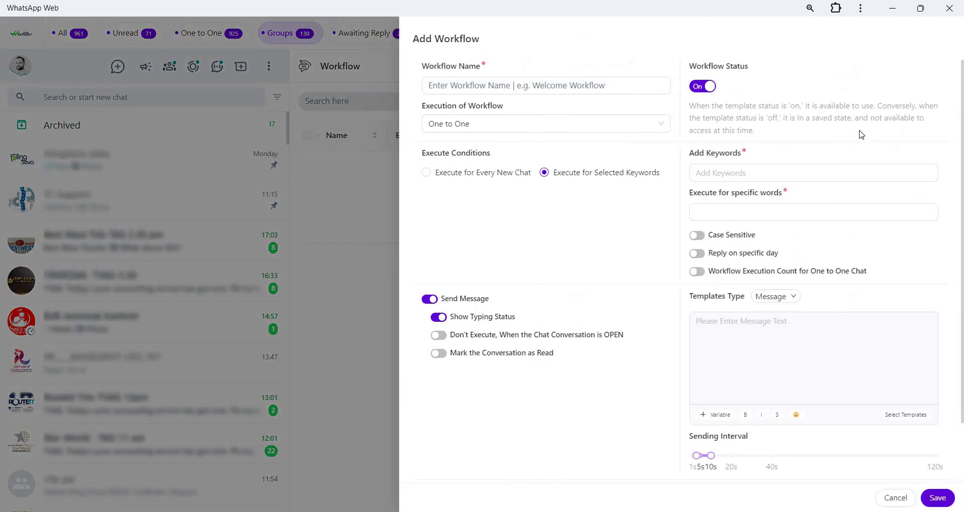
pyautogui.click(740, 176)
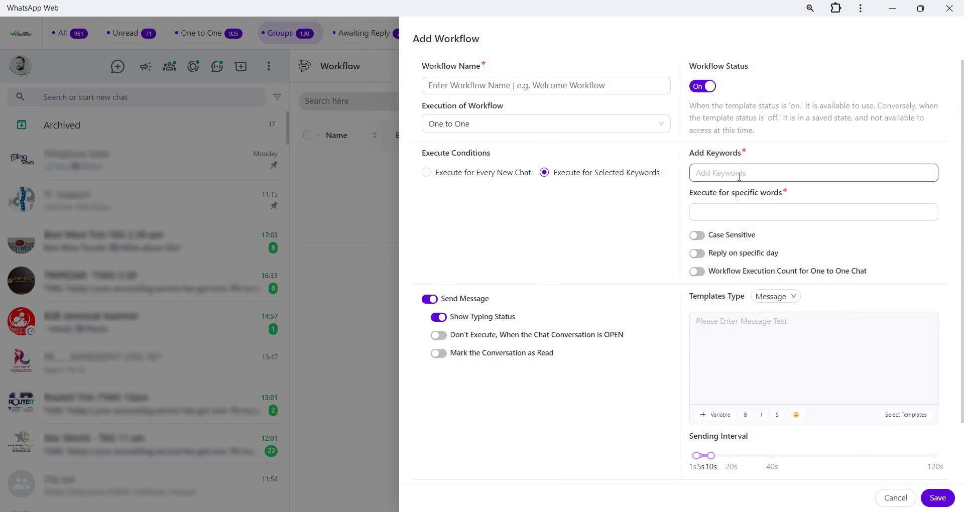
pyautogui.click(740, 177)
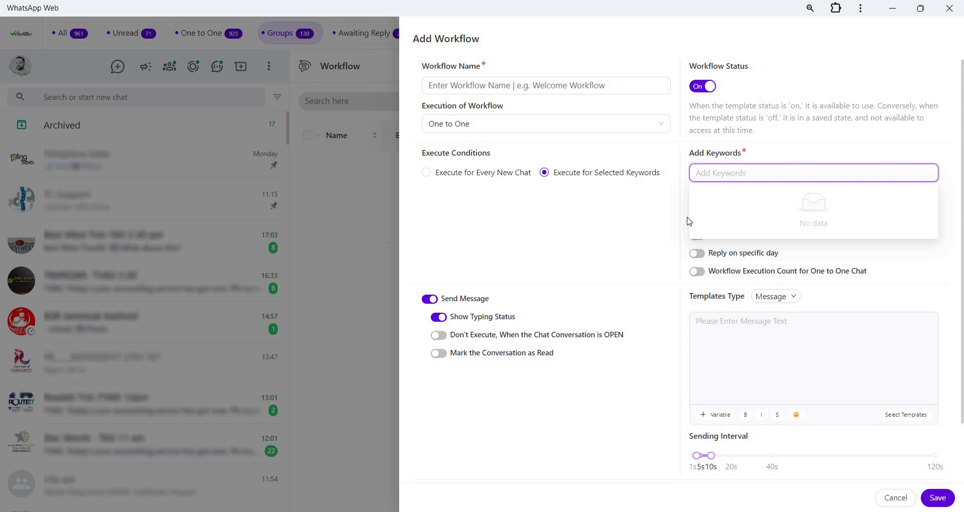
pyautogui.click(750, 213)
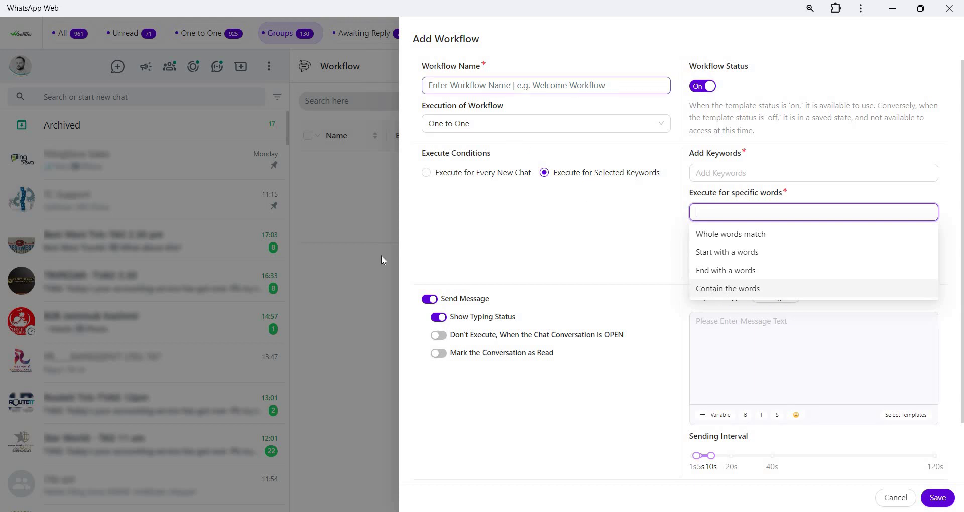
pyautogui.click(363, 231)
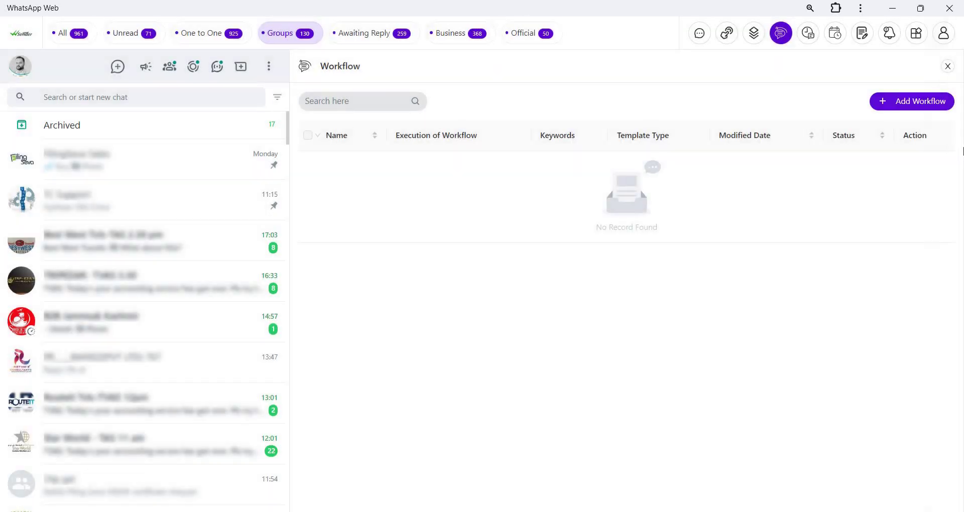
# - Open a new scheduled broadcast, toggle One to One, Groups, Tabs and Label, then close it unsaved
pyautogui.click(808, 36)
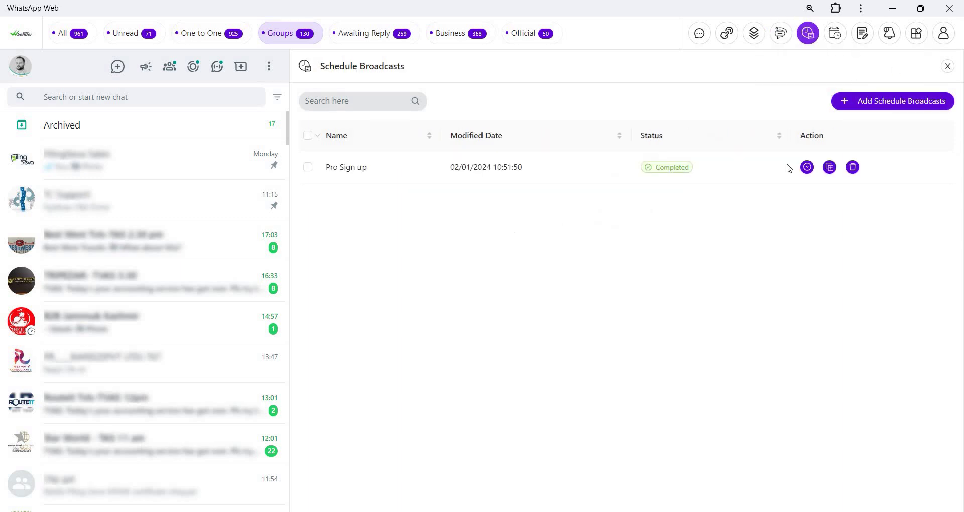
pyautogui.click(861, 101)
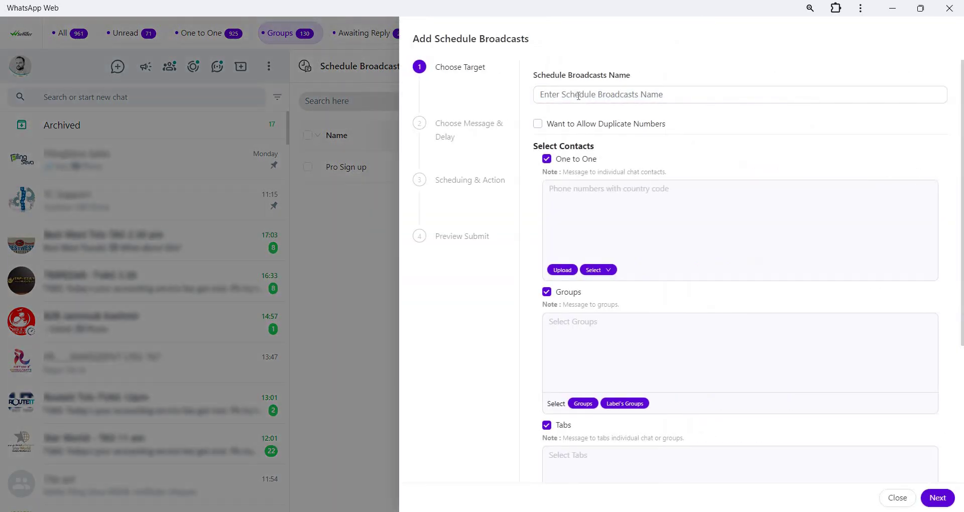
pyautogui.click(579, 95)
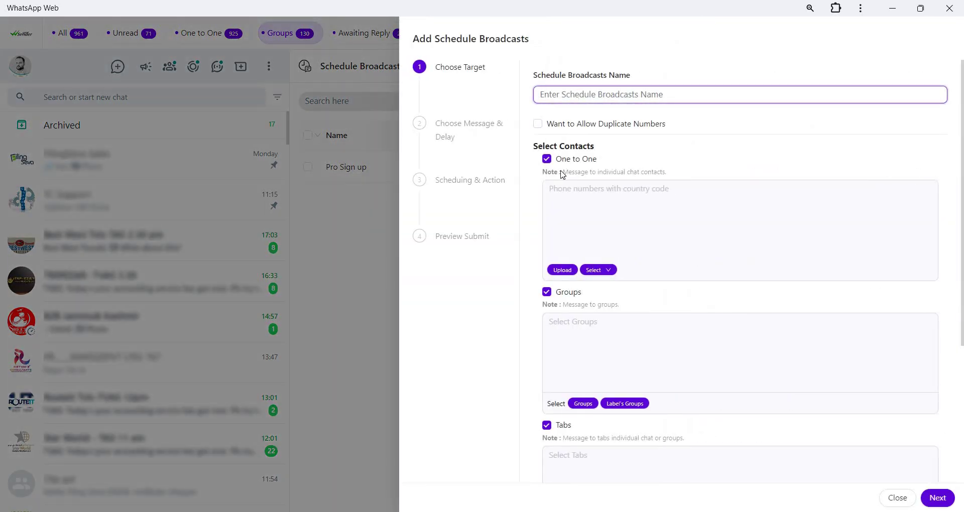
pyautogui.click(547, 159)
pyautogui.click(547, 160)
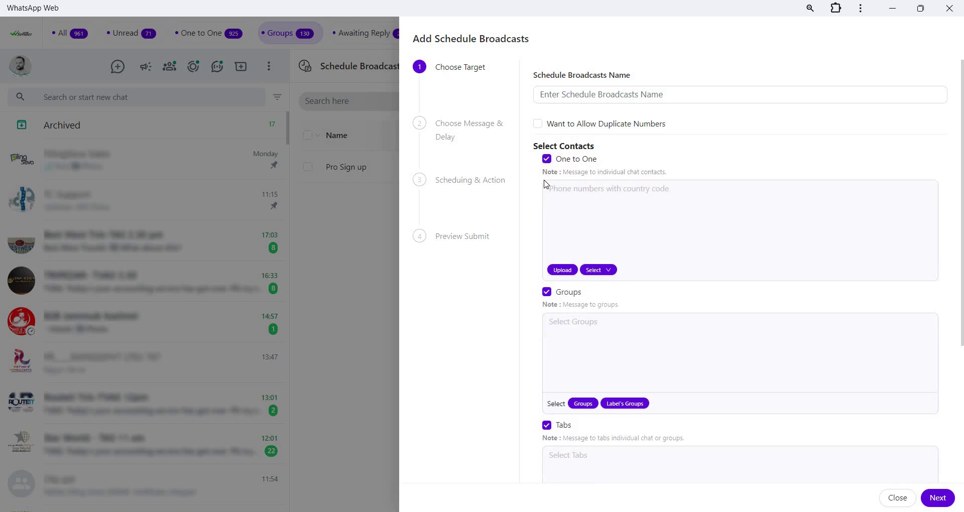
pyautogui.click(547, 291)
pyautogui.click(547, 317)
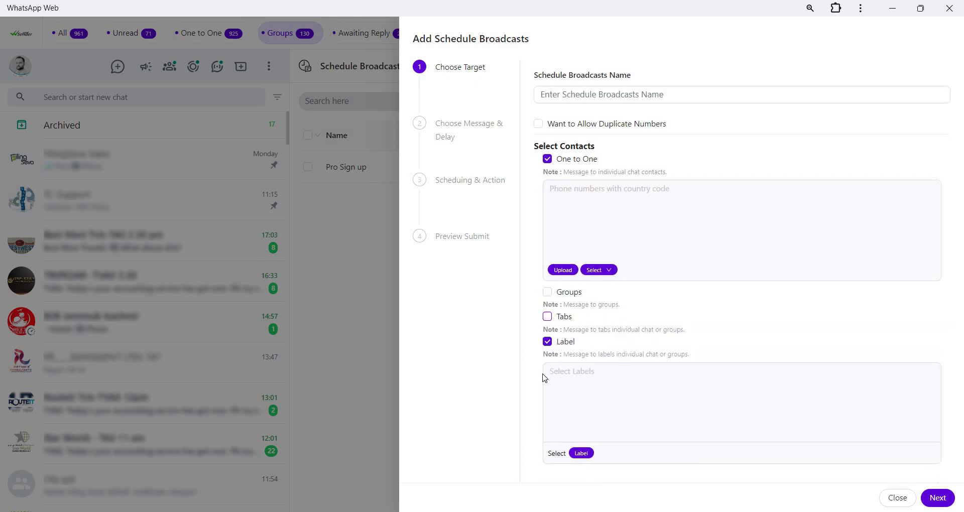
pyautogui.click(547, 342)
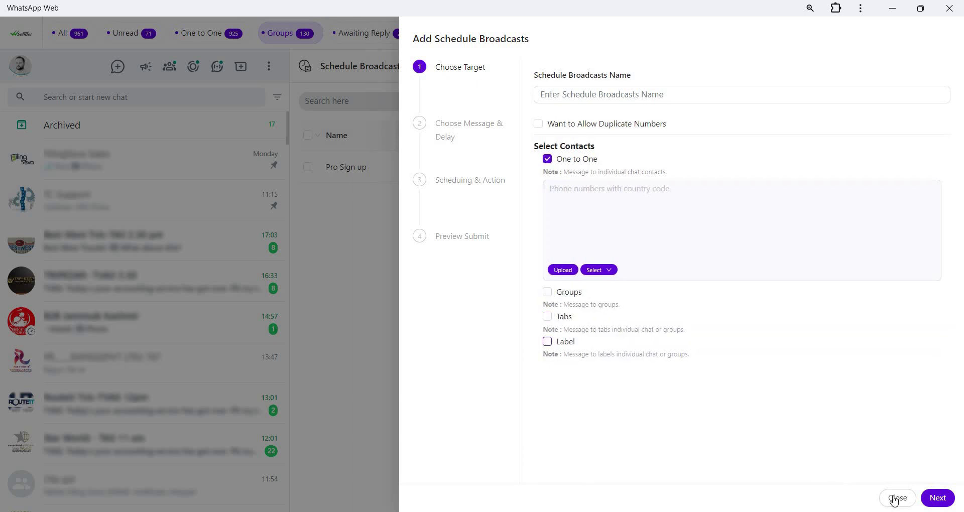
pyautogui.click(384, 287)
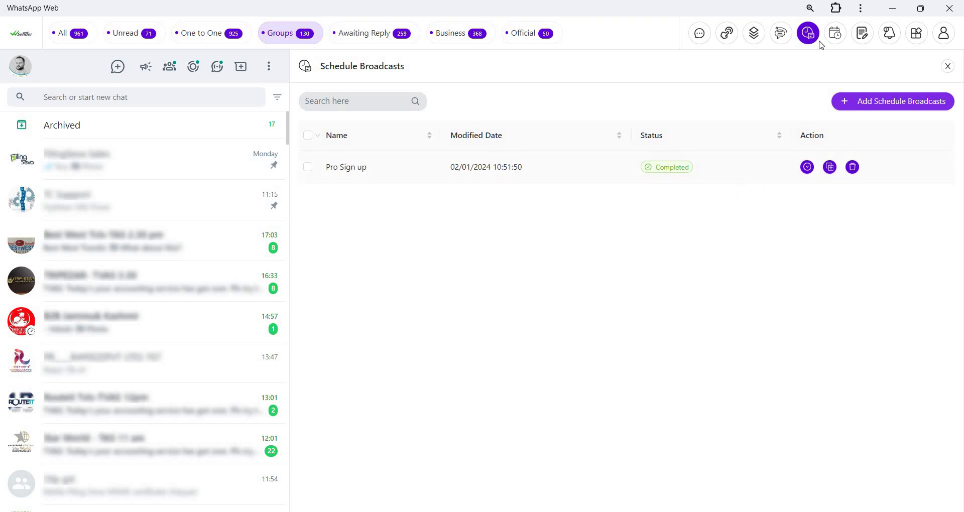
# - Check the scheduled messages, then open Best West Tvls-TAS 2.30 pm and reply to TVAS's daily report
pyautogui.click(835, 33)
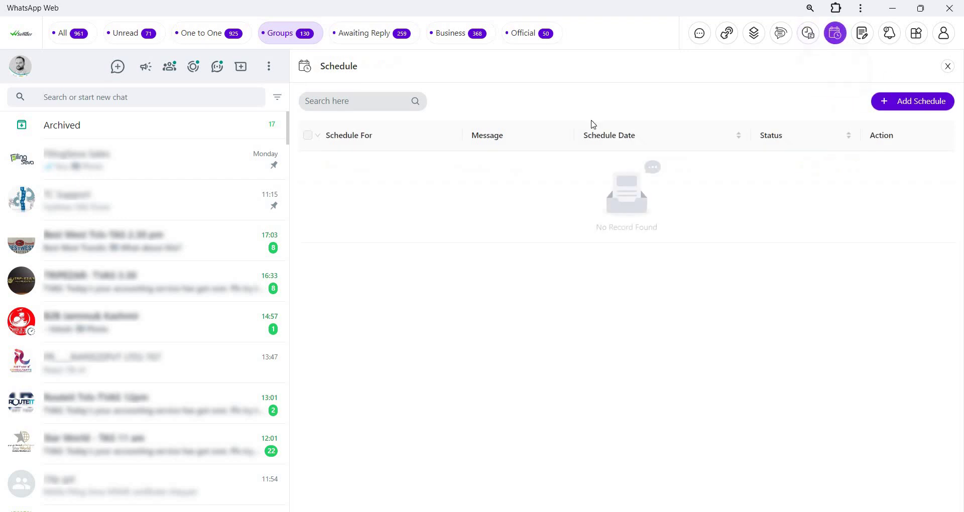
pyautogui.moveTo(143, 281)
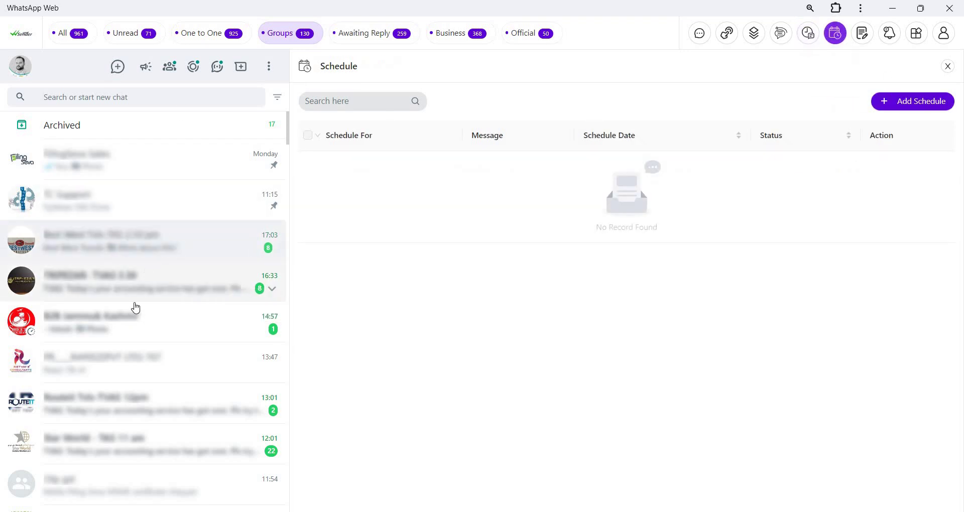
pyautogui.click(948, 70)
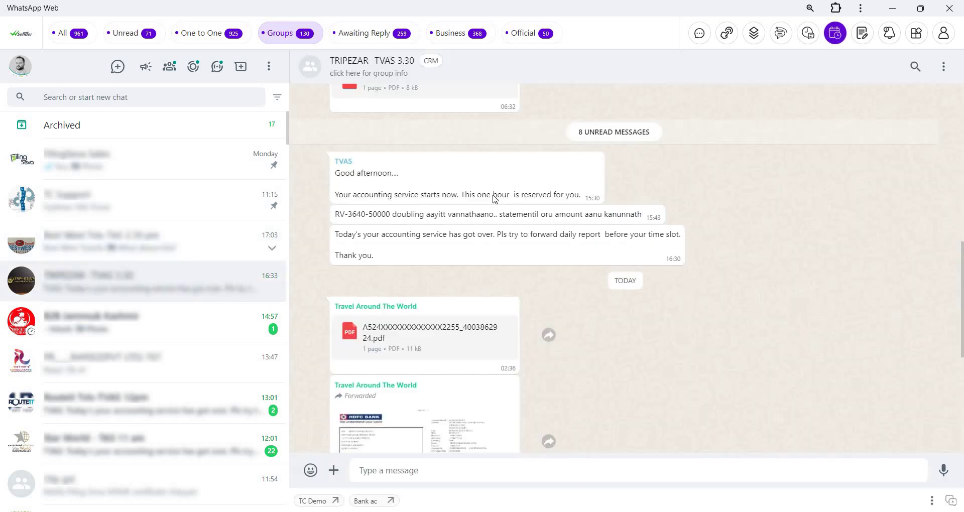
pyautogui.click(78, 233)
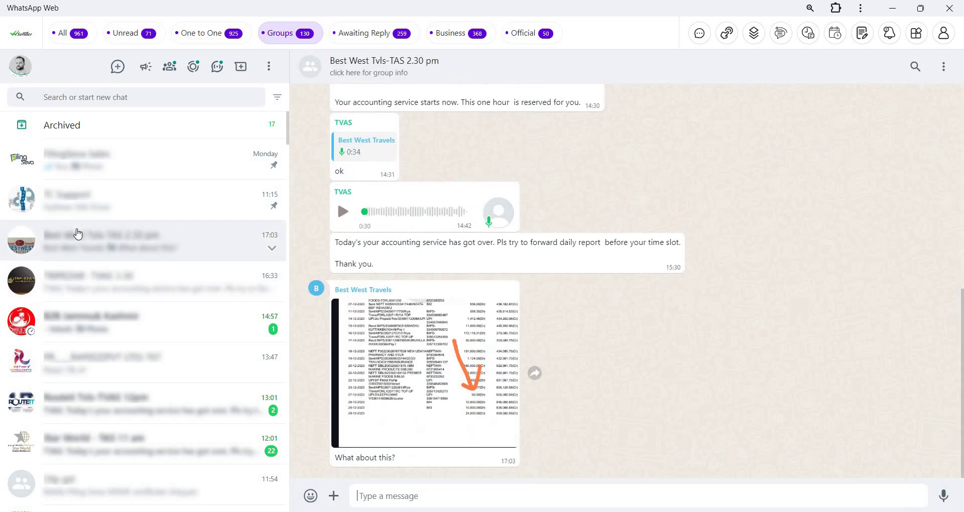
pyautogui.click(104, 203)
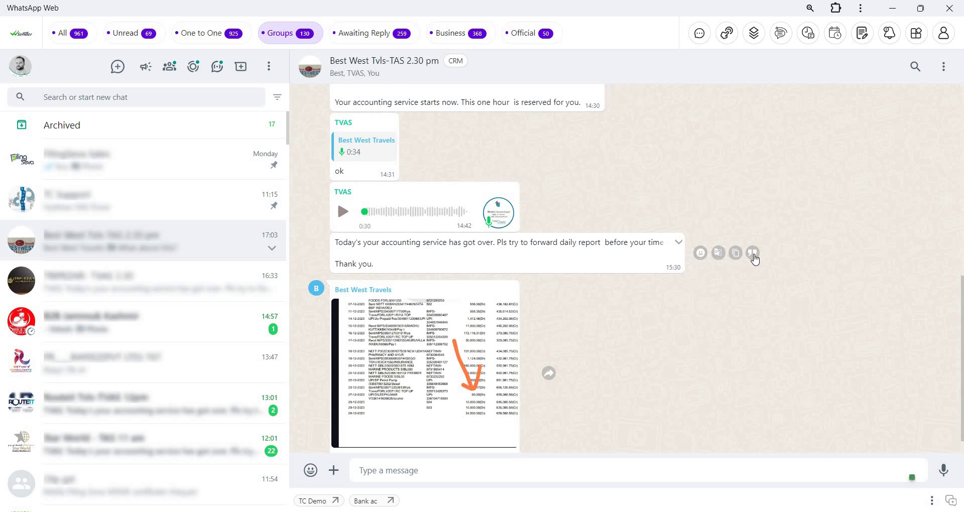
pyautogui.click(753, 254)
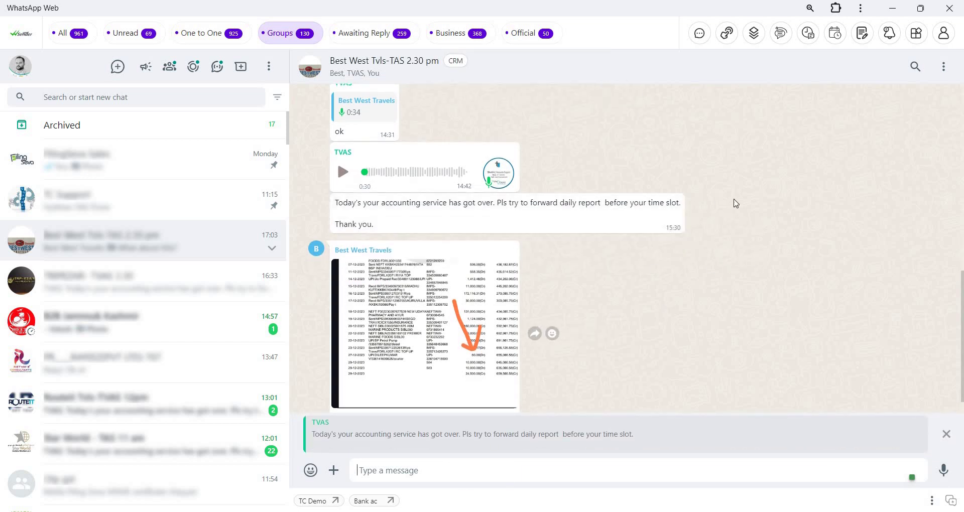
# - Copy TVAS's accounting reminder, paste it into the message box, then clear it
pyautogui.click(737, 214)
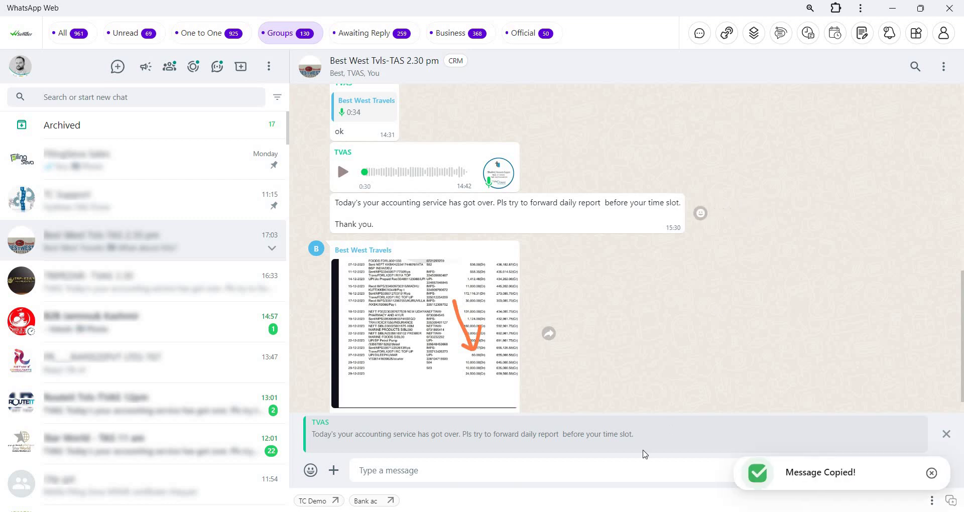
pyautogui.hotkey('ctrl', 'v')
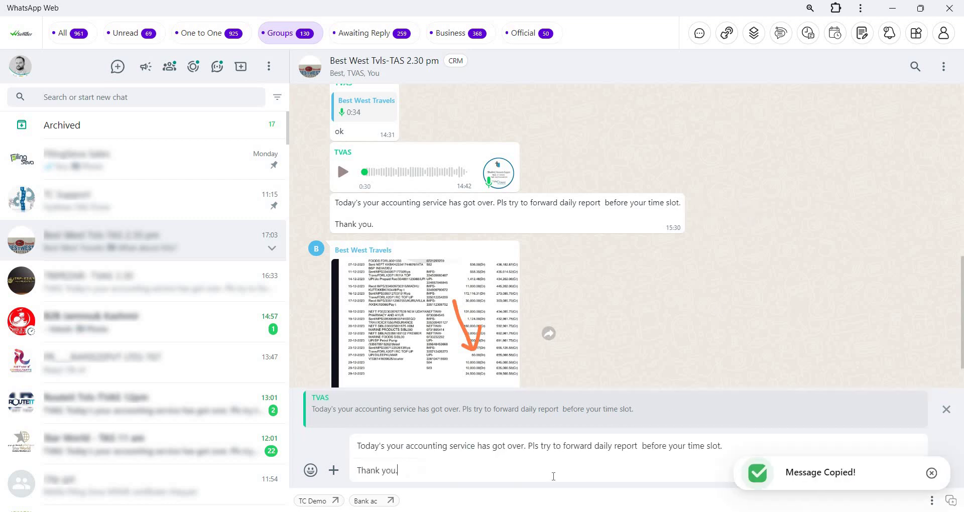
pyautogui.hotkey('ctrl', 'a')
pyautogui.press('BackSpace')
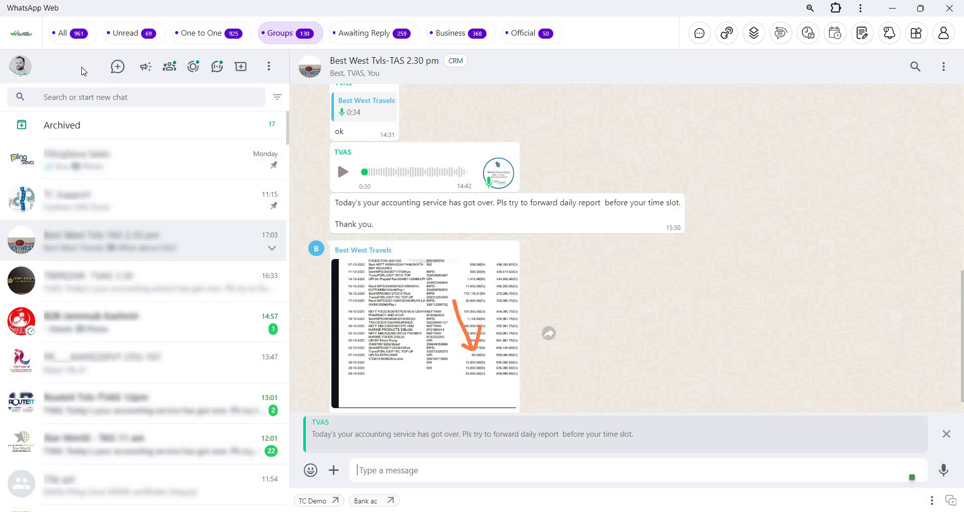
# - Start a new chat with the adart phone number, with 'hi' as the opening message
pyautogui.click(115, 73)
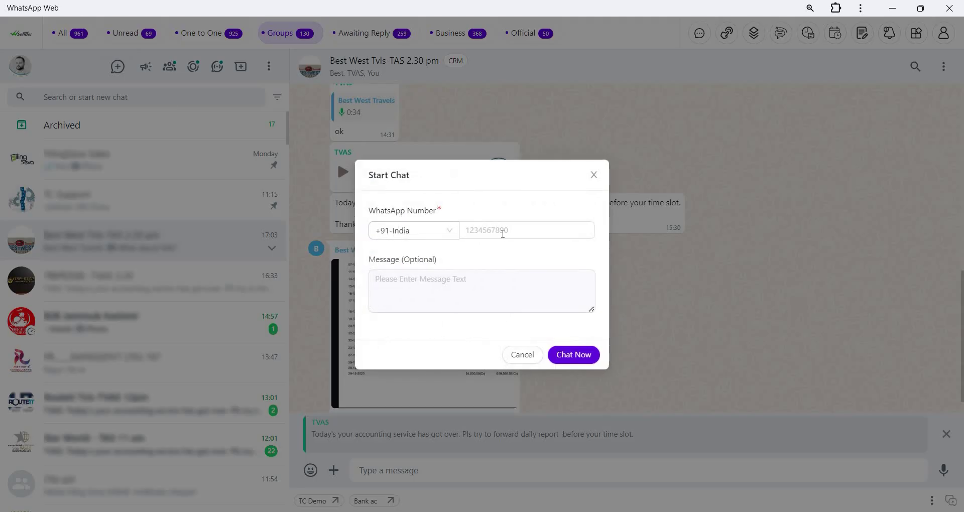
pyautogui.click(503, 232)
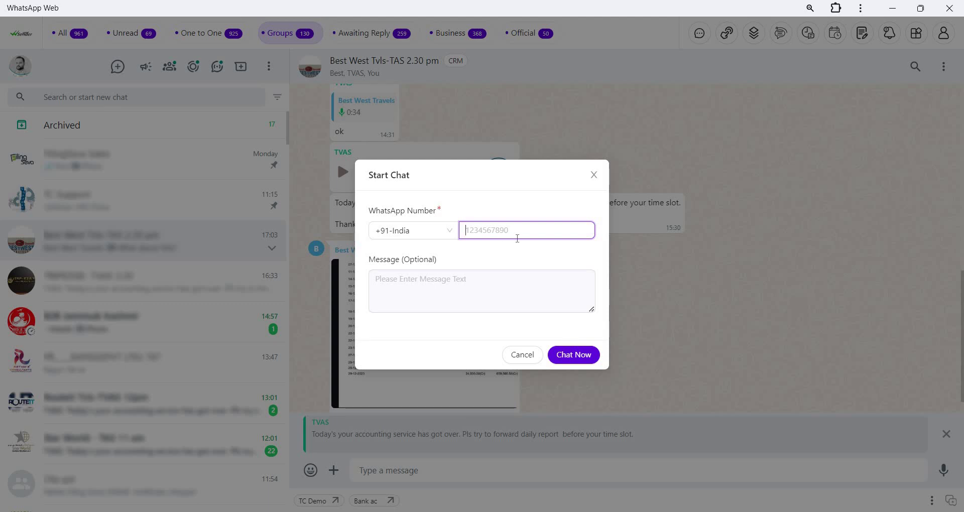
pyautogui.write('6')
pyautogui.press('BackSpace')
pyautogui.click(514, 291)
pyautogui.write('hi')
pyautogui.click(585, 355)
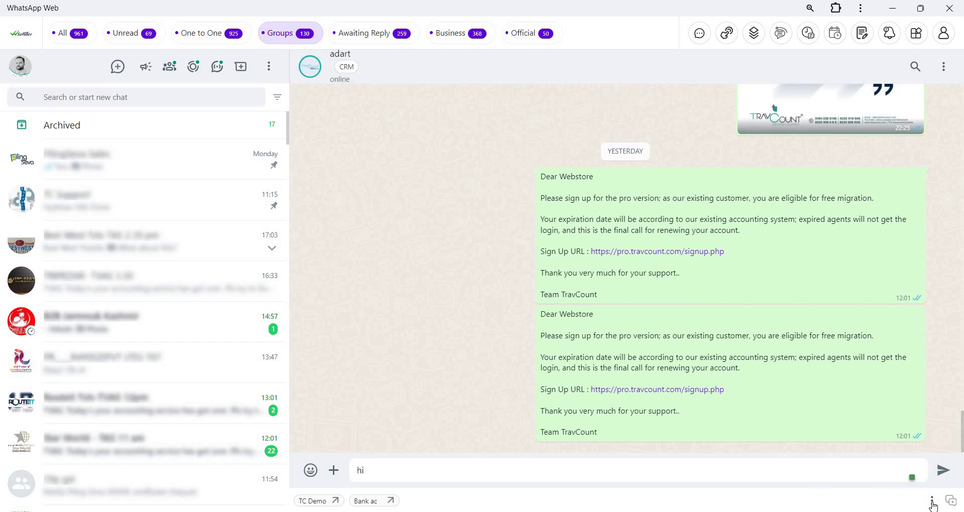
pyautogui.click(951, 501)
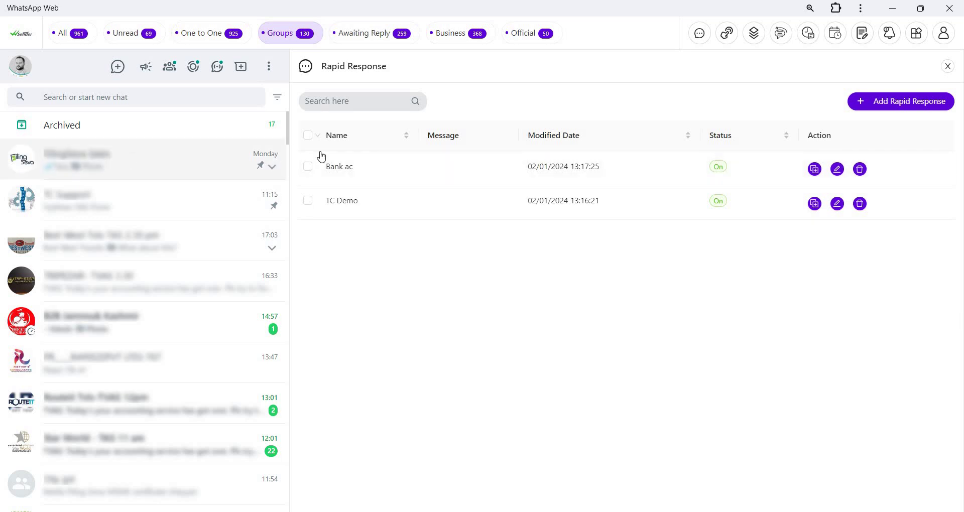
pyautogui.click(871, 104)
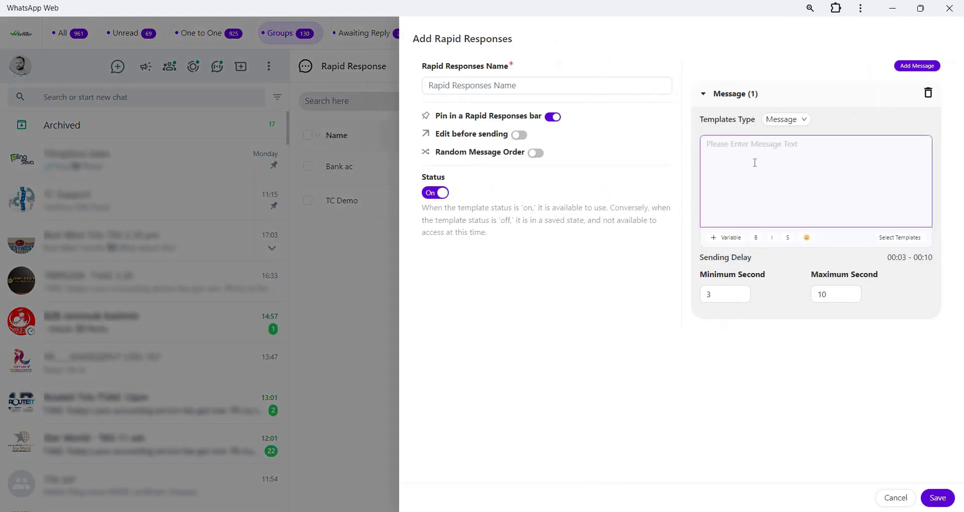
pyautogui.write('@')
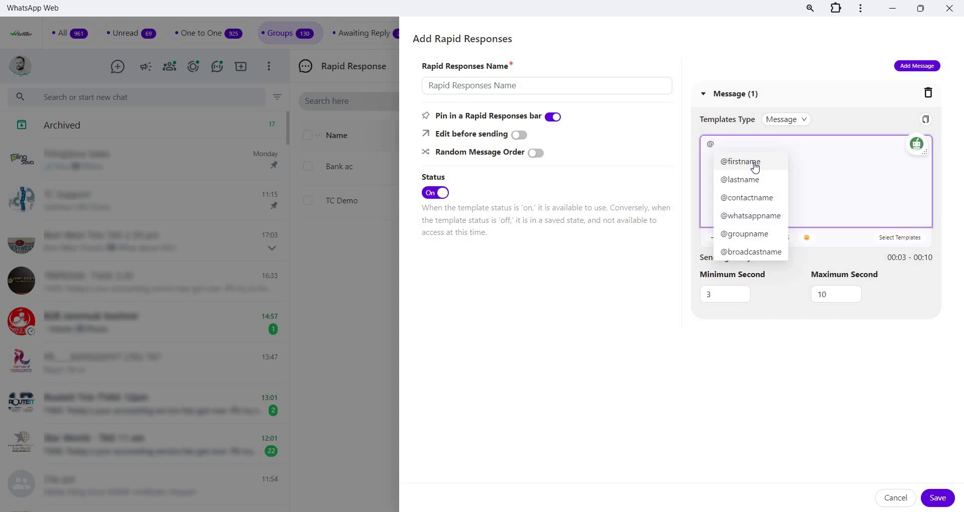
pyautogui.click(753, 217)
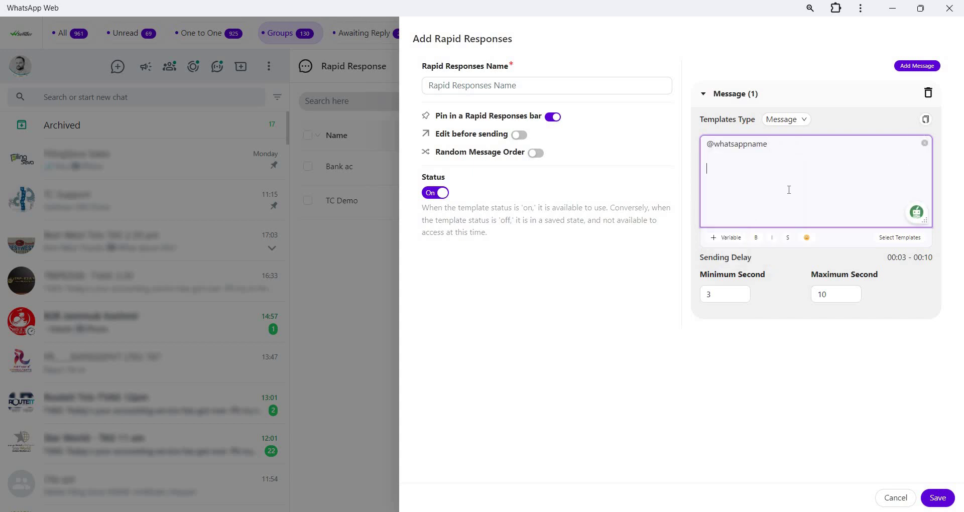
pyautogui.write('test')
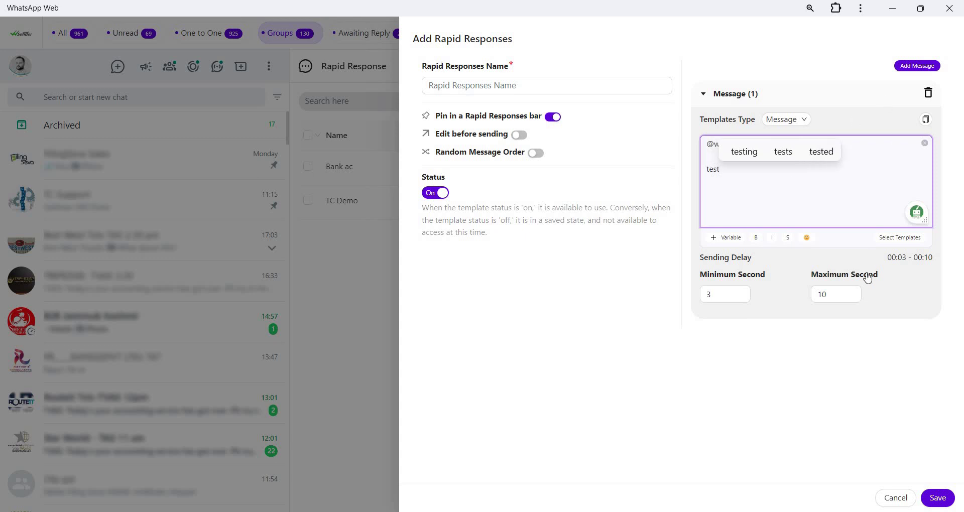
# - Switch the response type to Message + Images/Videos and attach the 2024 new-year image
pyautogui.click(794, 130)
pyautogui.click(792, 156)
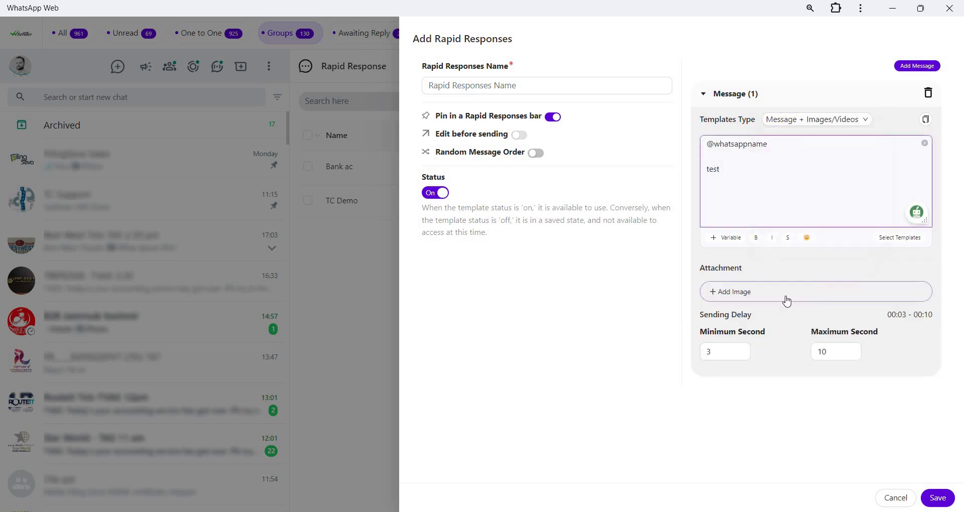
pyautogui.click(758, 293)
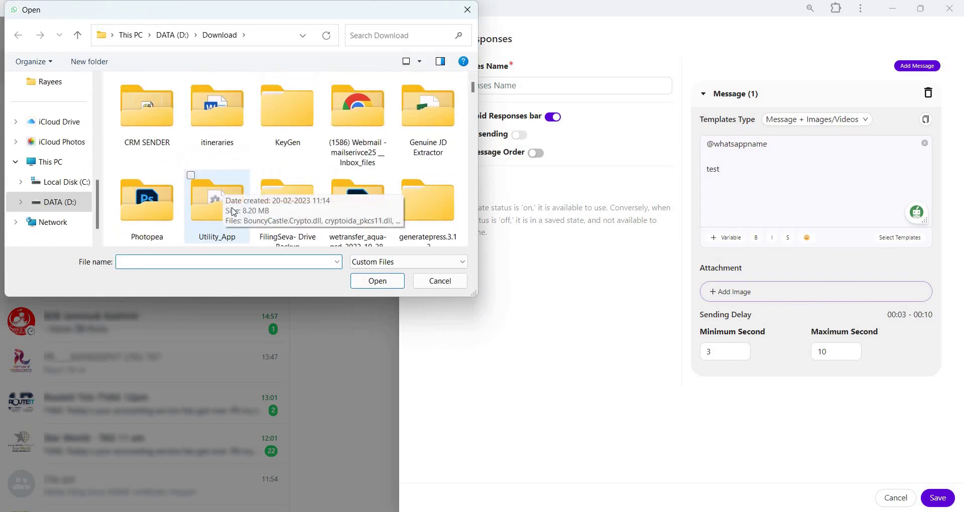
pyautogui.scroll(-2, 233, 211)
pyautogui.scroll(-3, 232, 211)
pyautogui.scroll(-3, 233, 211)
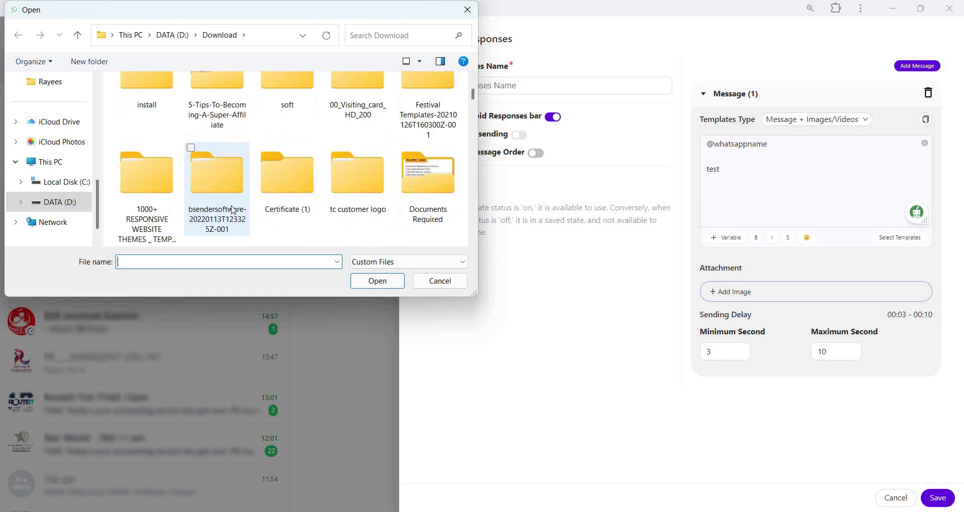
pyautogui.scroll(-2, 232, 211)
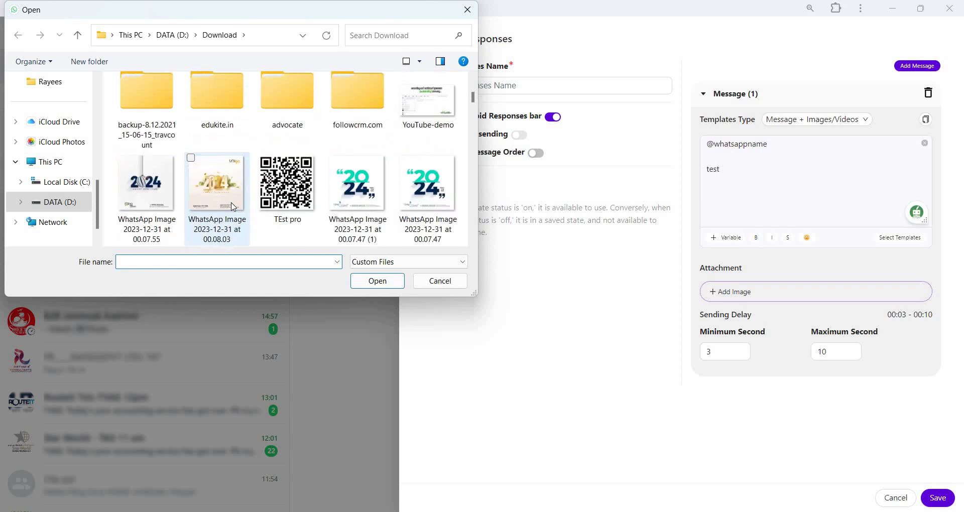
pyautogui.click(372, 201)
pyautogui.click(377, 281)
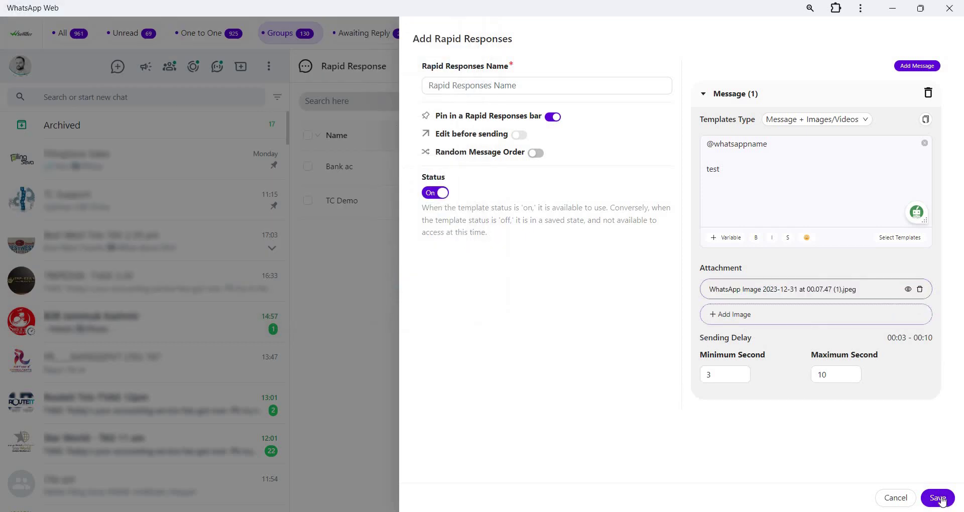
# - Name the rapid response 'testing' and save it
pyautogui.click(938, 498)
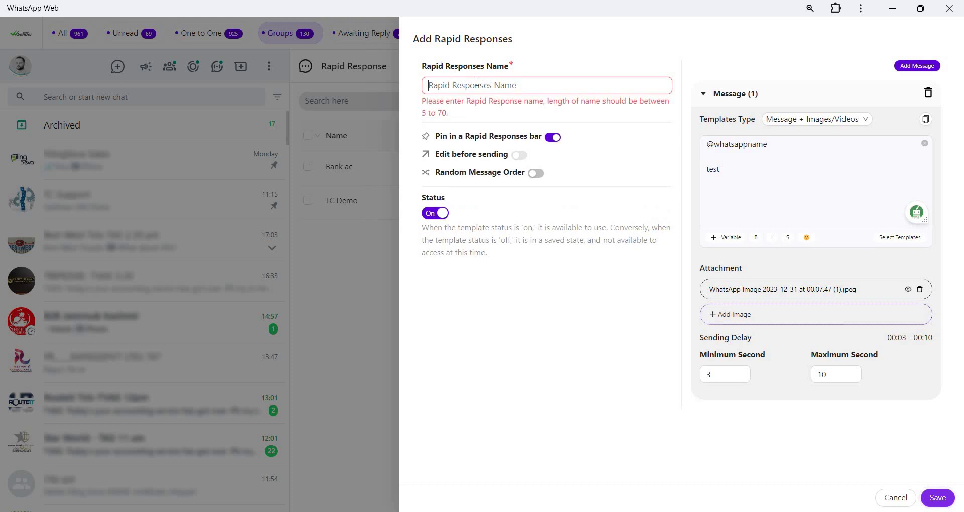
pyautogui.write('test')
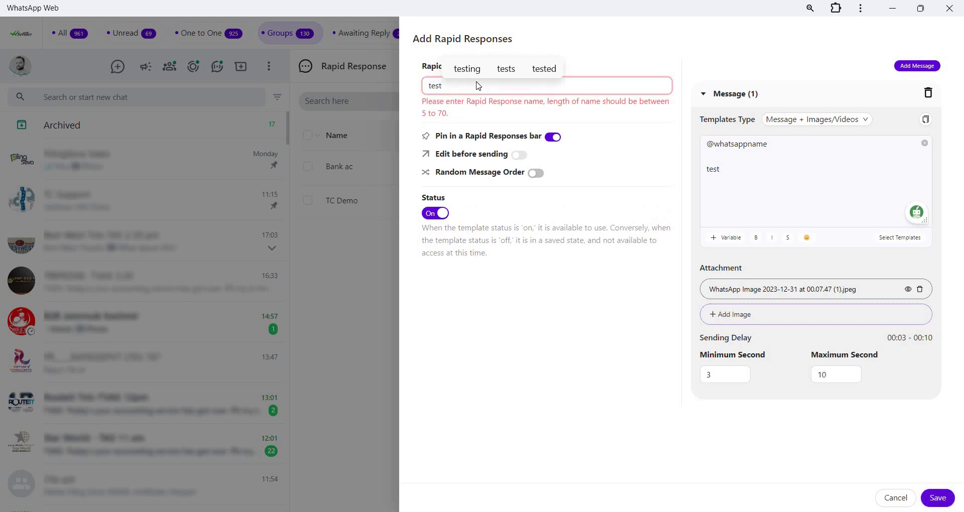
pyautogui.write('ing')
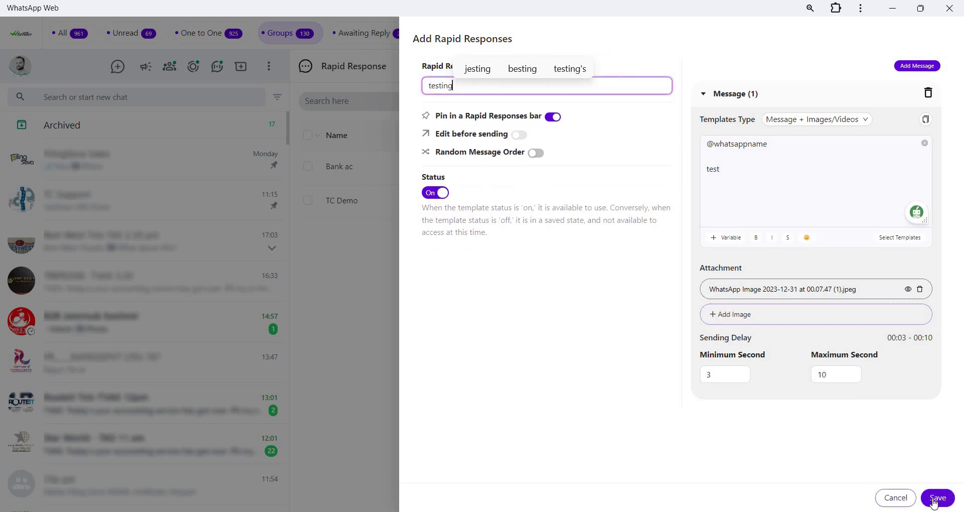
pyautogui.click(934, 500)
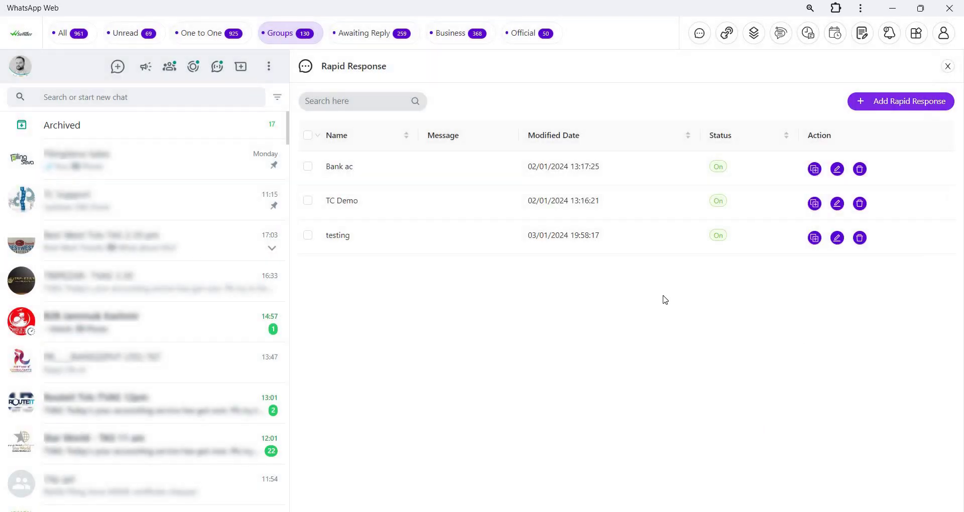
# - Send the 'testing' rapid response to adart from the chip below the message box
pyautogui.click(947, 66)
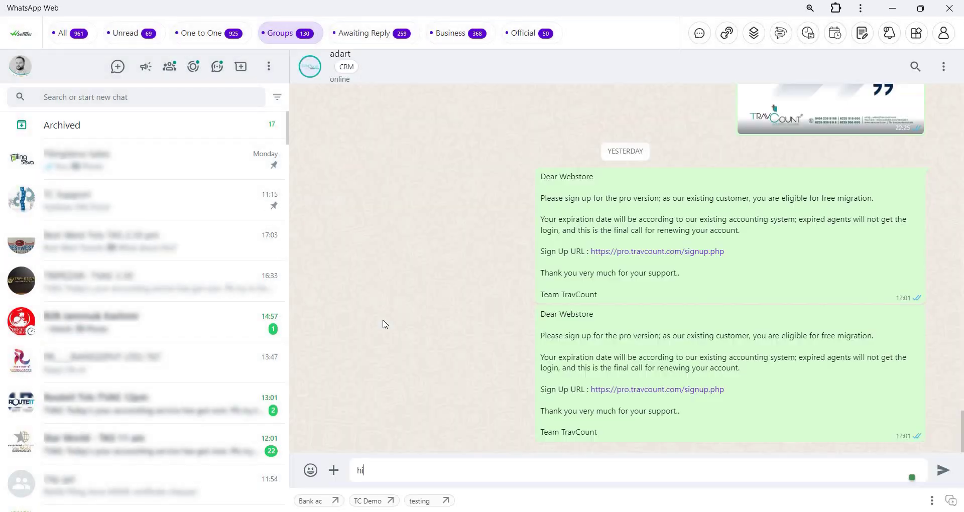
pyautogui.click(425, 505)
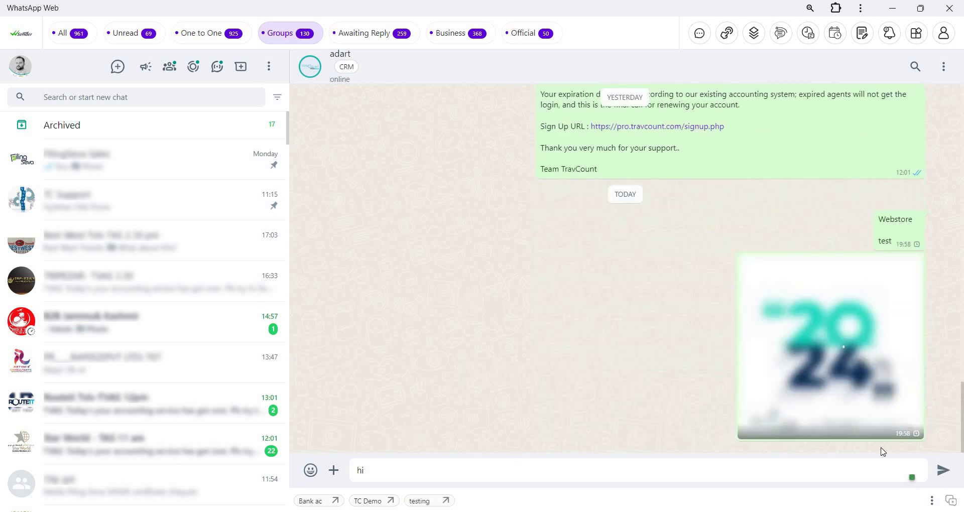
pyautogui.moveTo(897, 230)
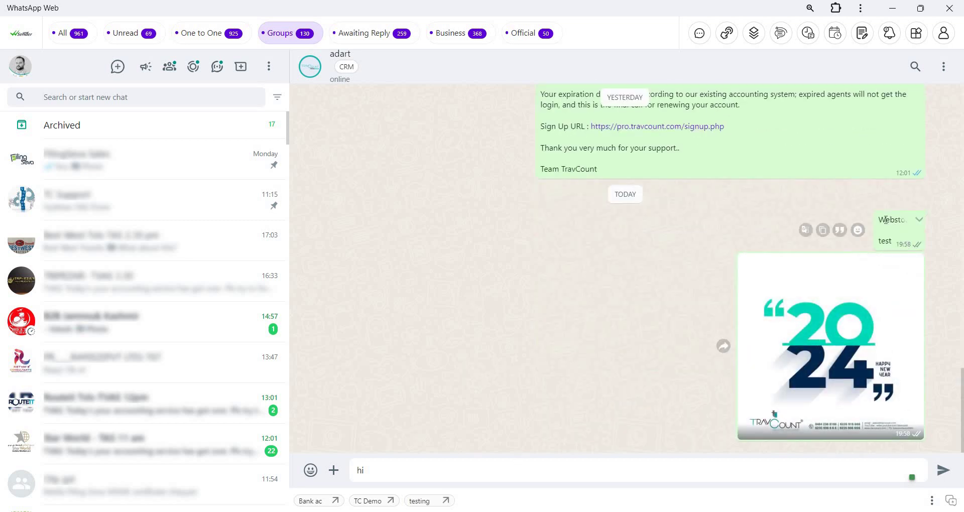
pyautogui.moveTo(884, 219); pyautogui.dragTo(913, 220)
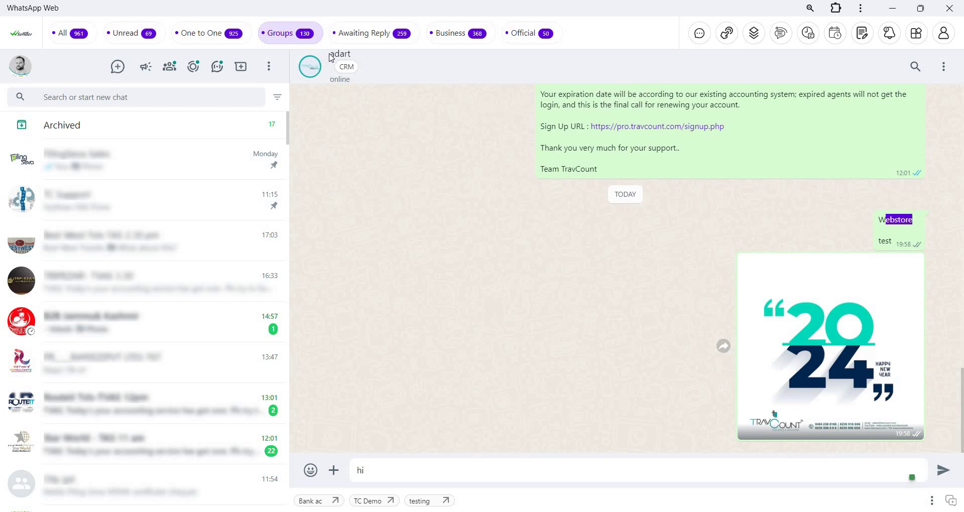
pyautogui.moveTo(831, 346)
pyautogui.scroll(4, 723, 345)
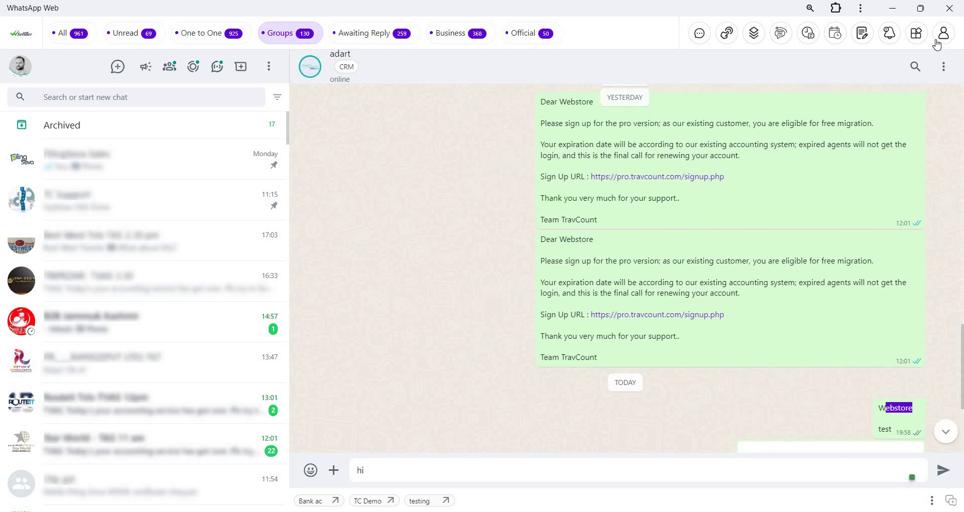
# - Glance at the notes list, then open the unsaved-number chat and its CRM contact record
pyautogui.click(859, 32)
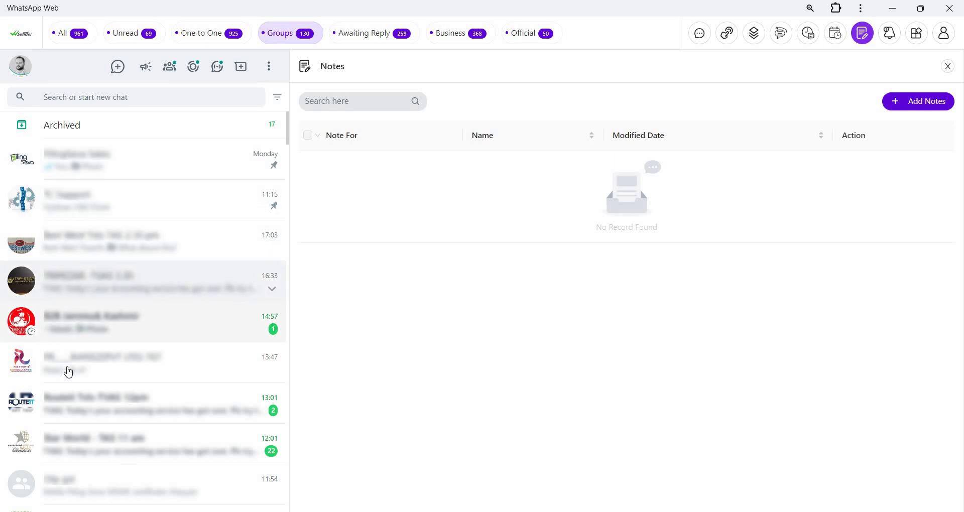
pyautogui.press('Escape')
pyautogui.scroll(-3, 91, 301)
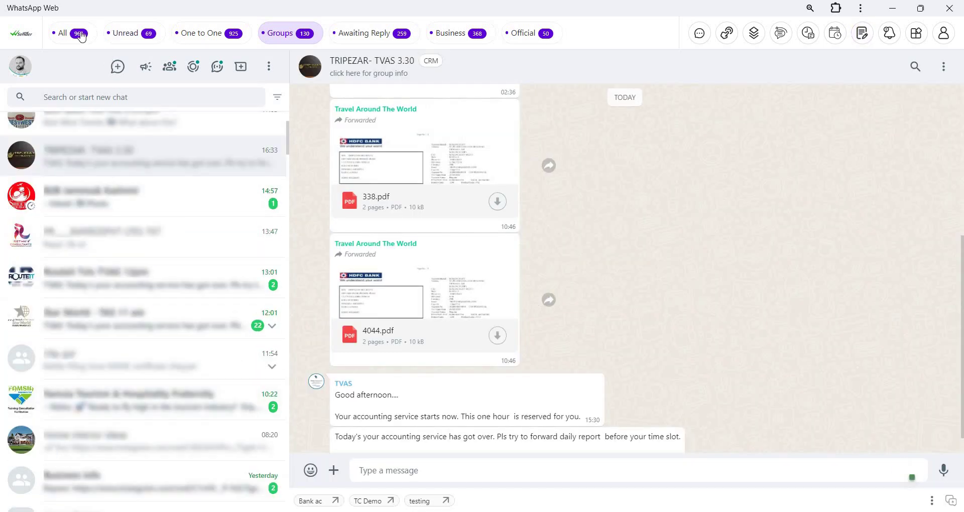
pyautogui.click(81, 34)
pyautogui.click(79, 201)
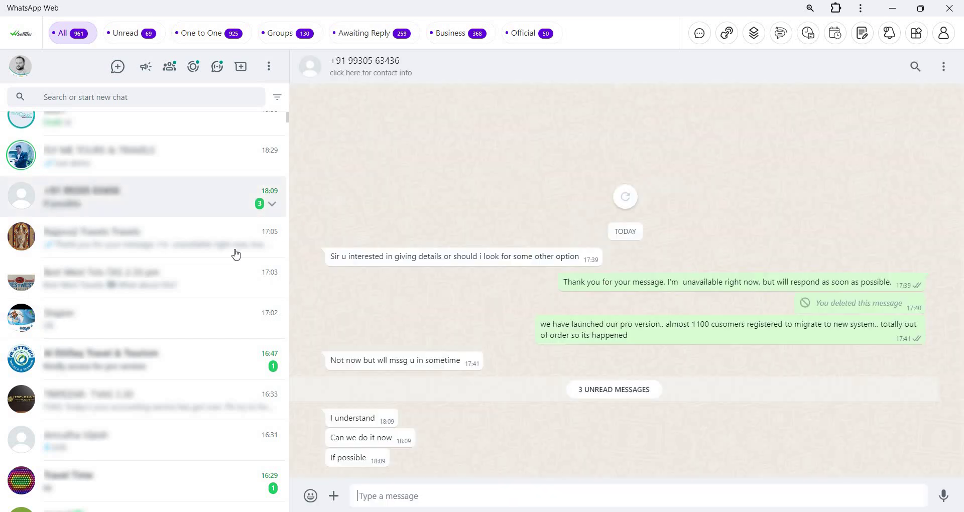
pyautogui.click(380, 60)
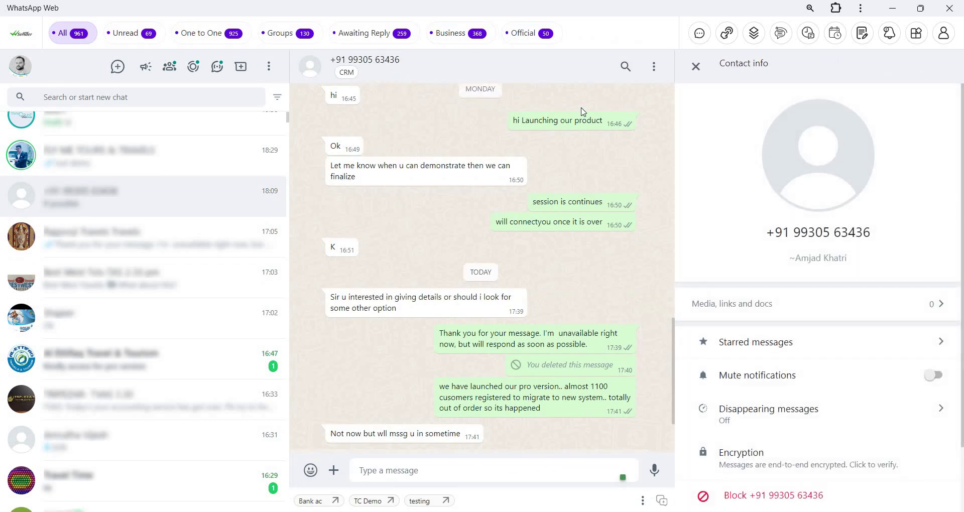
pyautogui.click(341, 81)
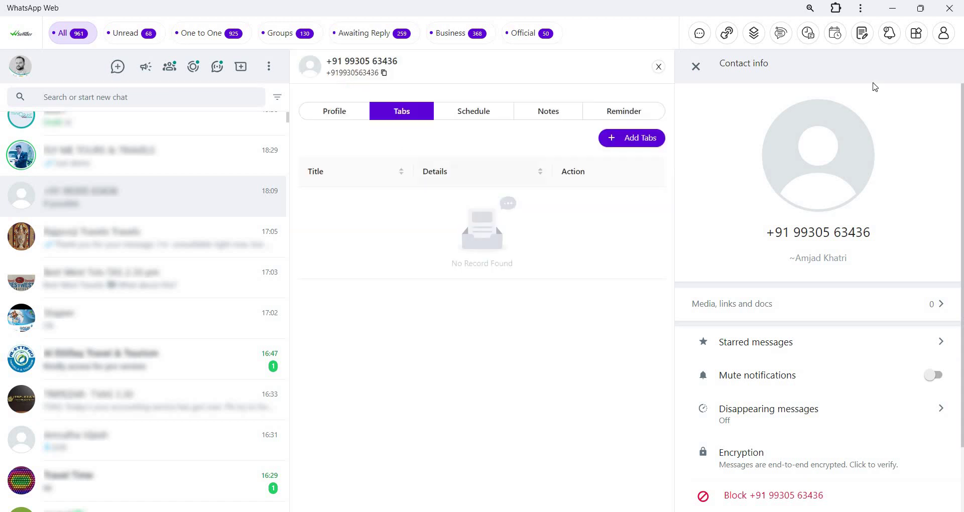
# - Browse the contact's Profile, Tabs, Schedule, Notes and Reminders, then view the empty Schedule list
pyautogui.click(698, 72)
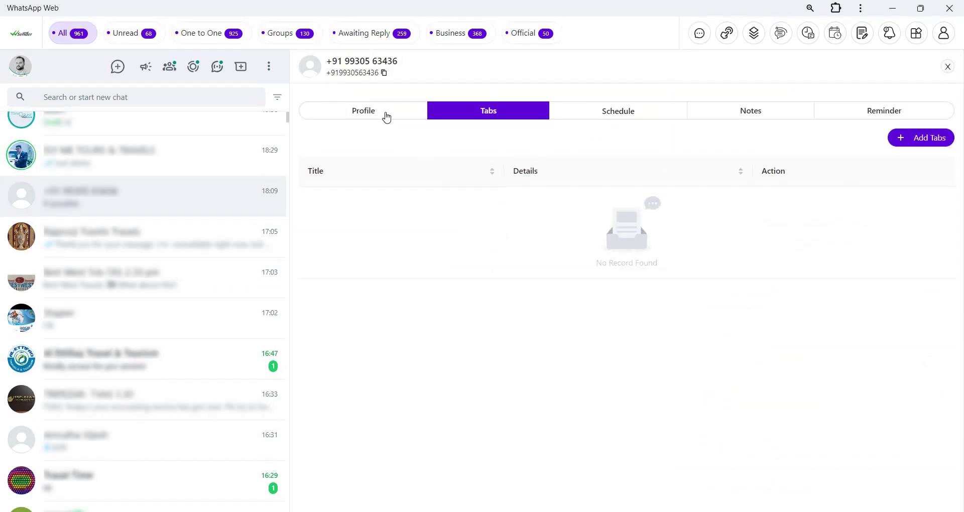
pyautogui.click(383, 115)
pyautogui.click(482, 115)
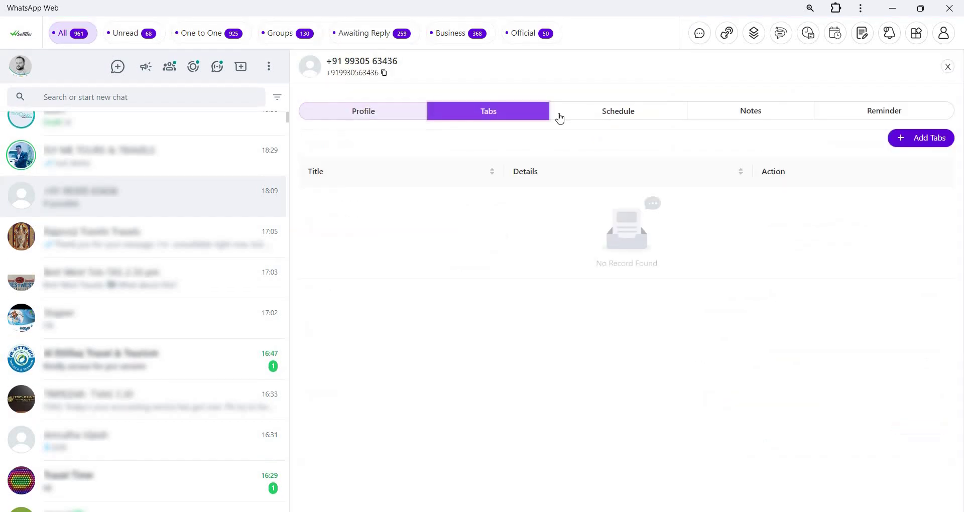
pyautogui.click(618, 118)
pyautogui.click(766, 115)
pyautogui.click(871, 116)
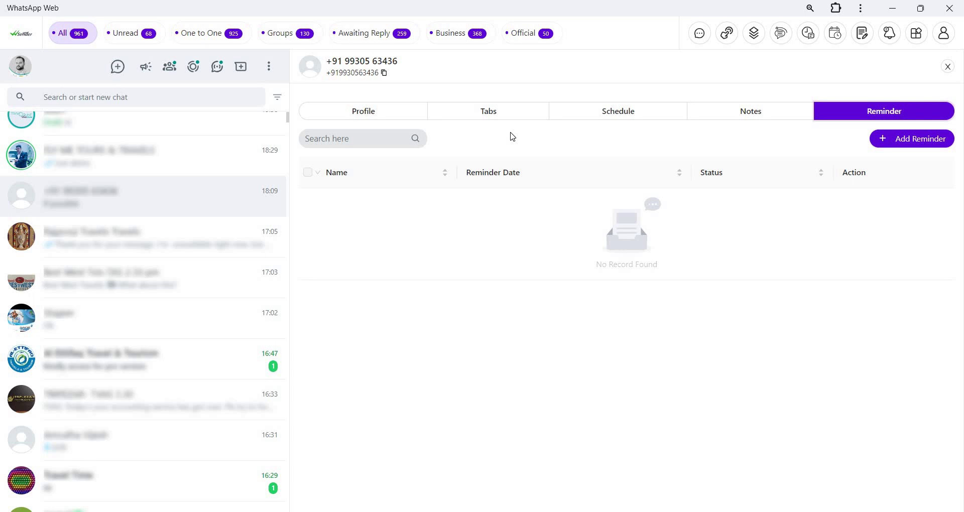
pyautogui.click(838, 42)
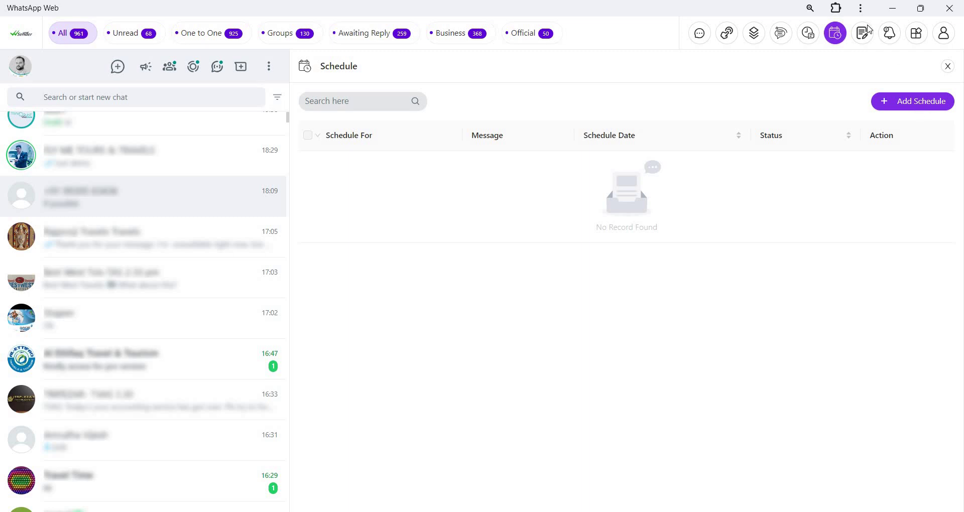
# - Start a new scheduled broadcast and enter the single target phone number
pyautogui.click(805, 37)
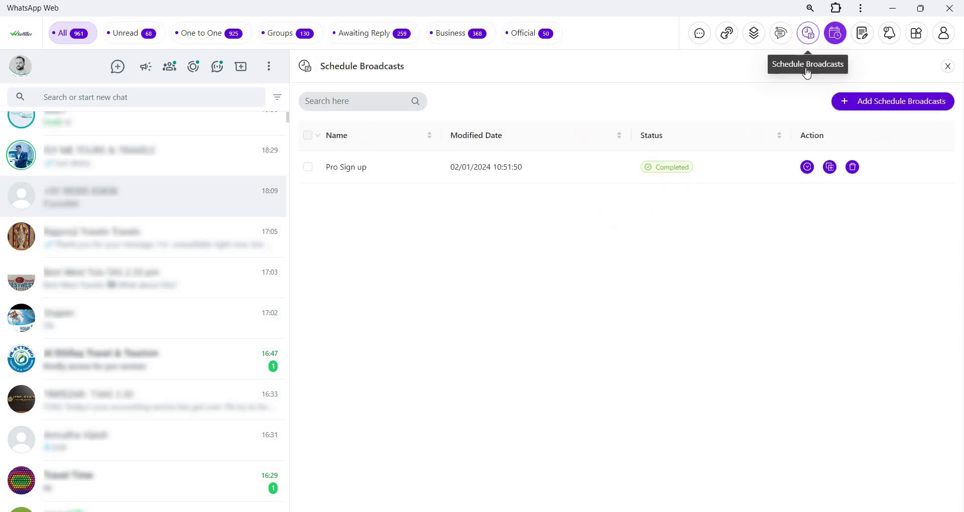
pyautogui.click(857, 108)
pyautogui.click(580, 207)
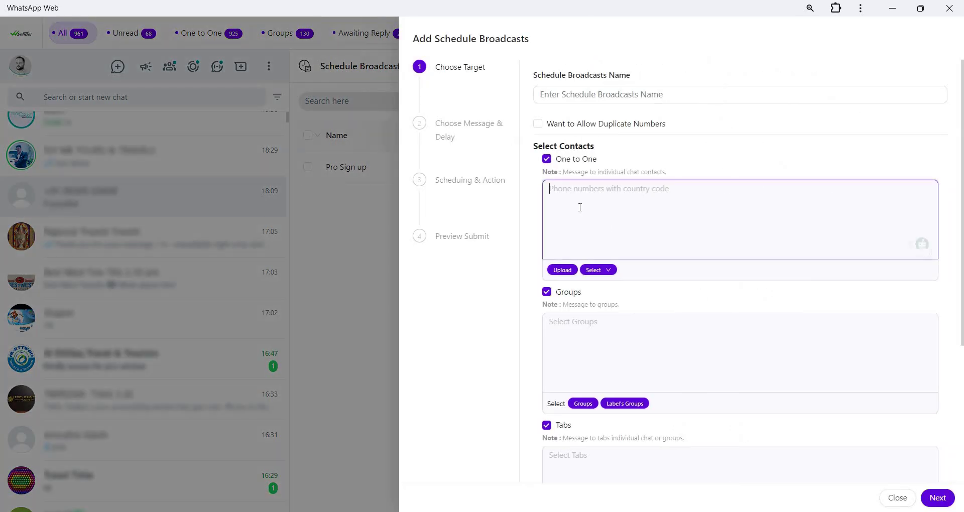
pyautogui.click(593, 270)
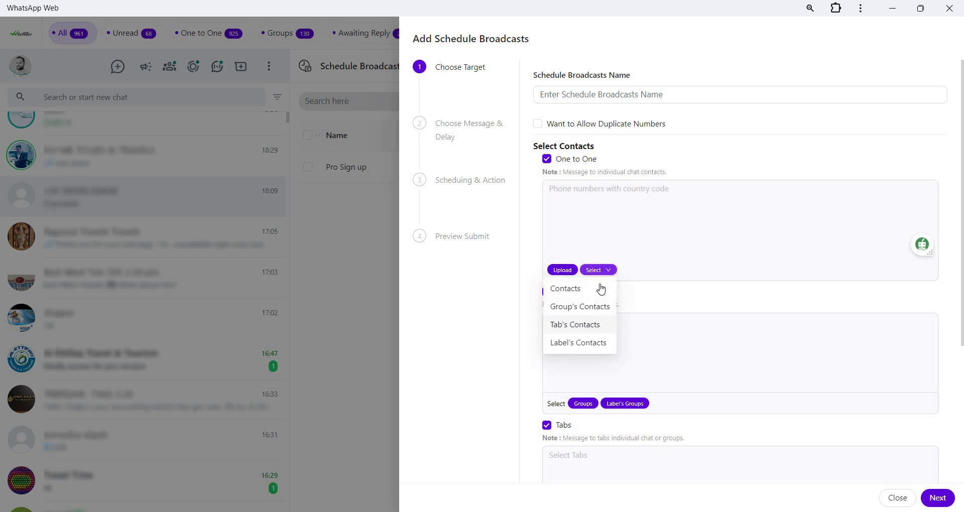
pyautogui.click(594, 269)
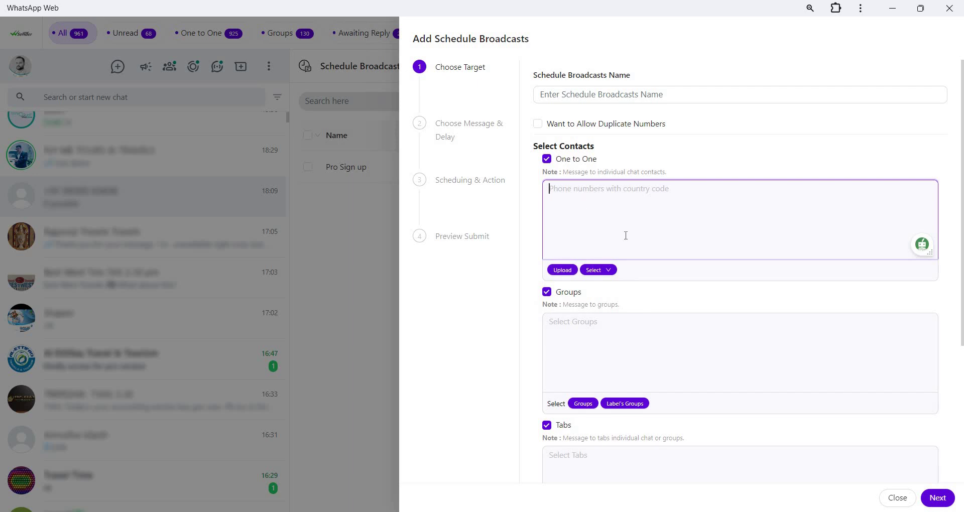
pyautogui.write('623')
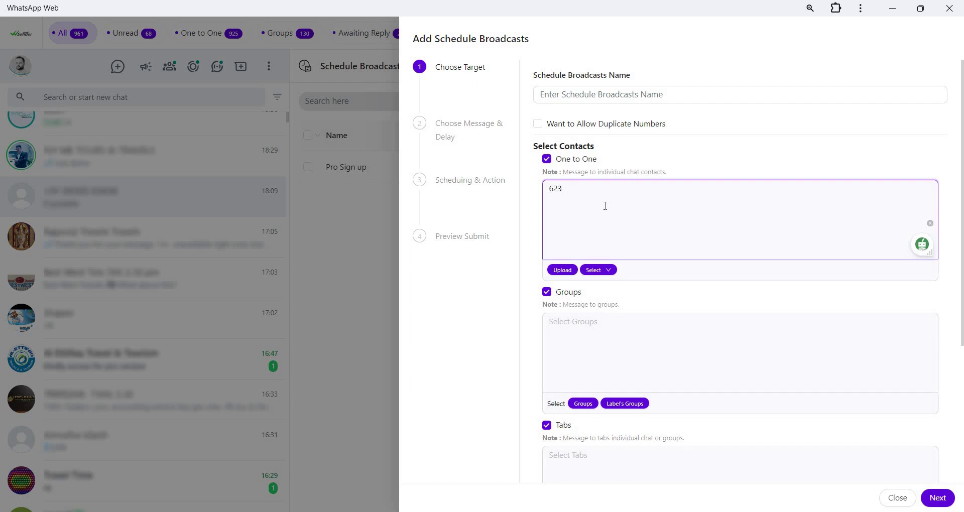
pyautogui.press('BackSpace')
pyautogui.press('BackSpace')
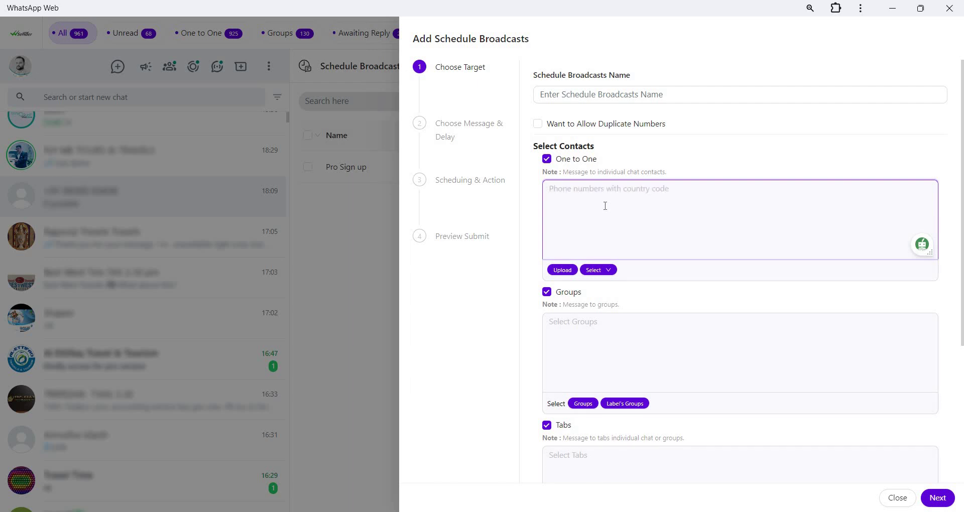
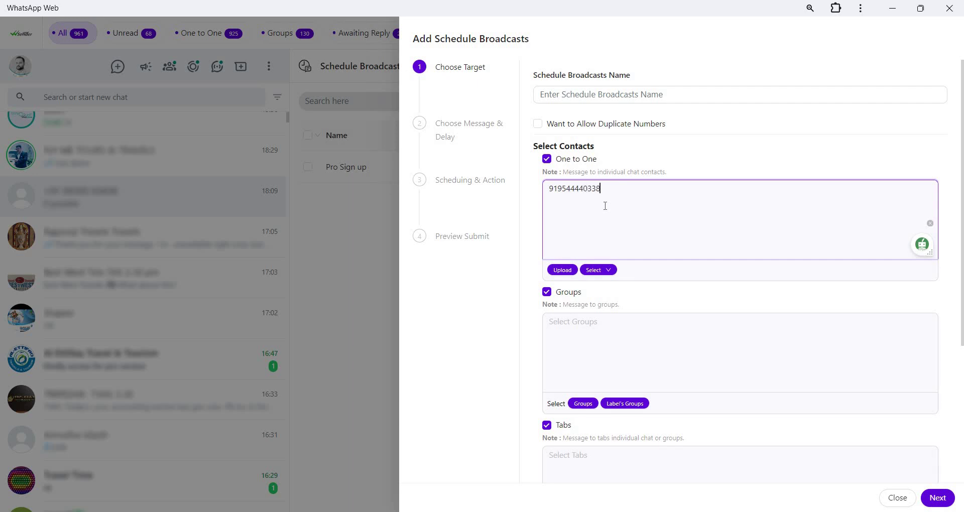
# - Exclude Groups, Tabs and Labels from the targets and name the broadcast 'test'
pyautogui.click(547, 292)
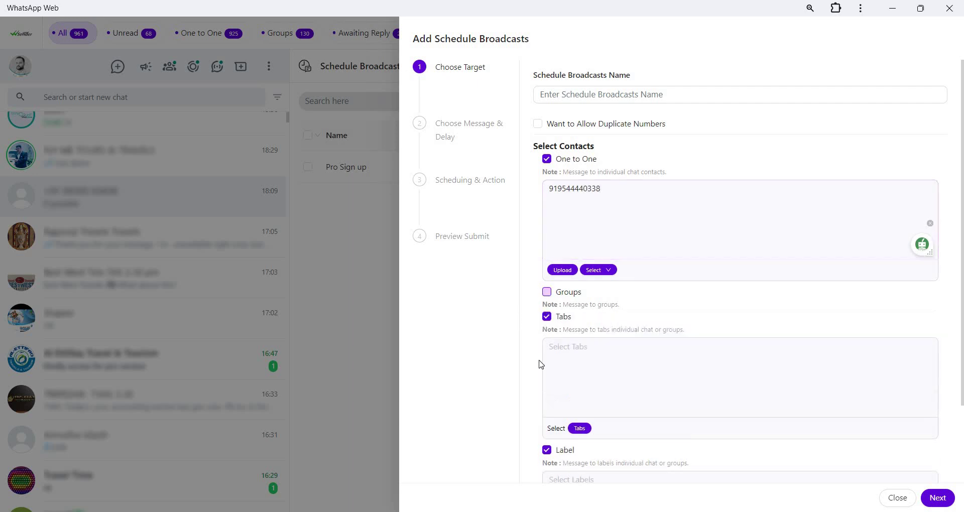
pyautogui.click(547, 317)
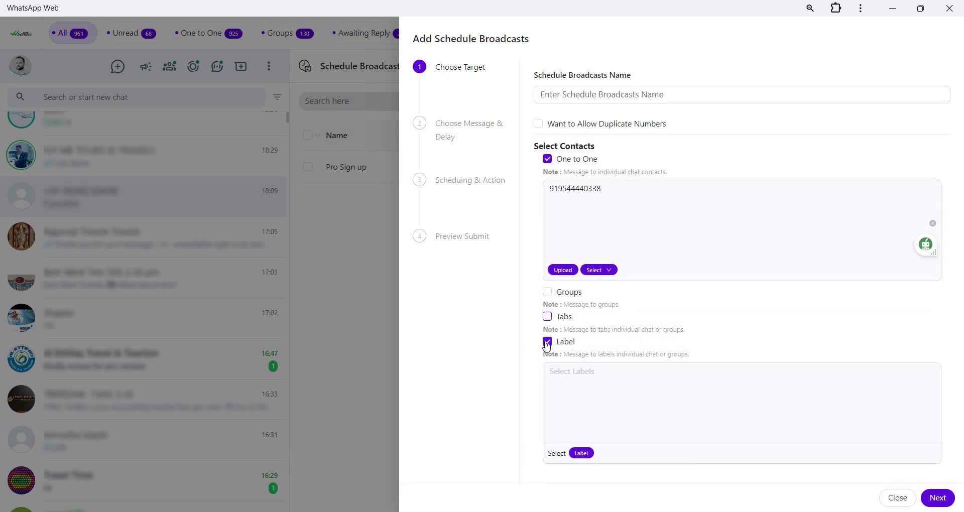
pyautogui.click(547, 344)
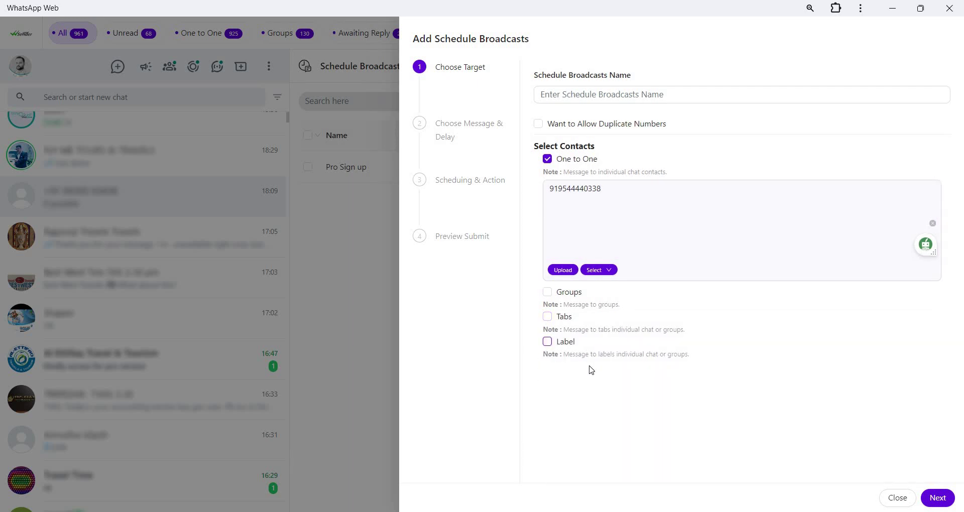
pyautogui.click(938, 498)
pyautogui.click(623, 94)
pyautogui.write('test')
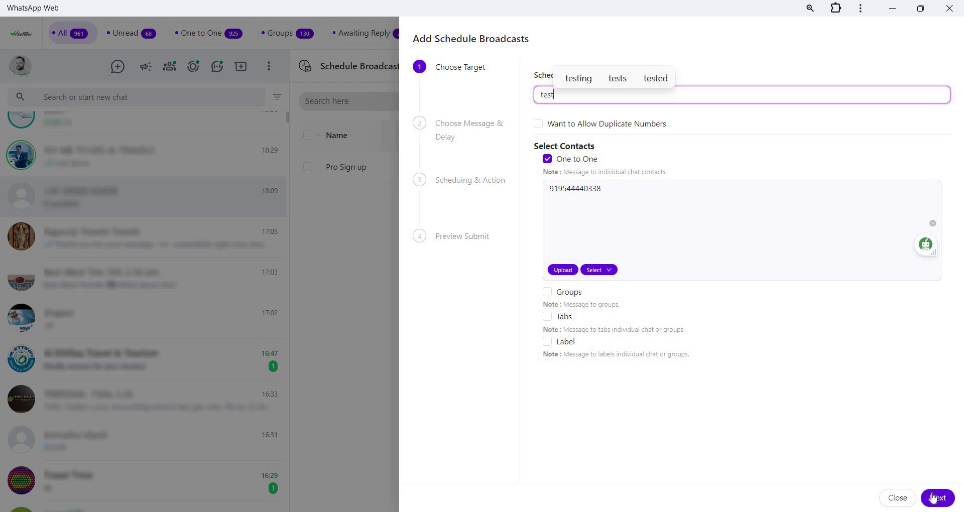
pyautogui.click(936, 498)
pyautogui.click(680, 171)
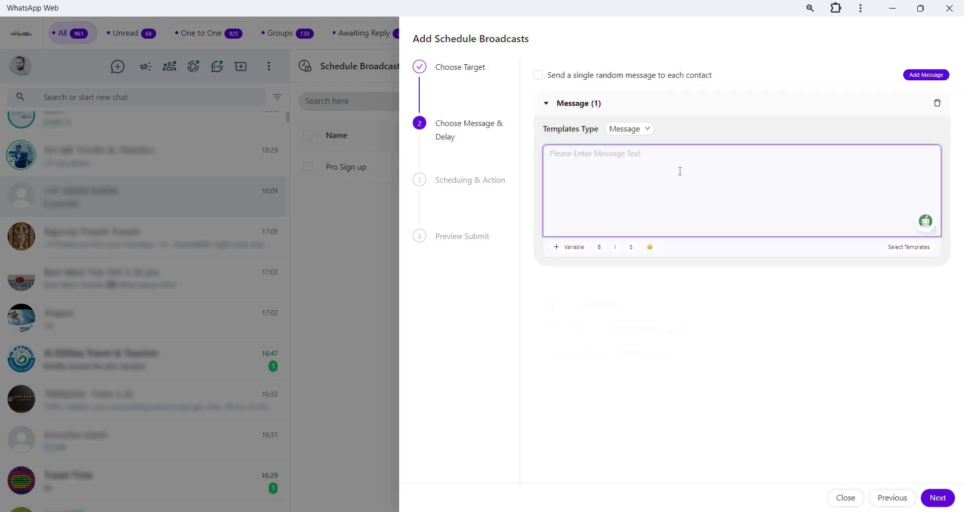
pyautogui.write('@')
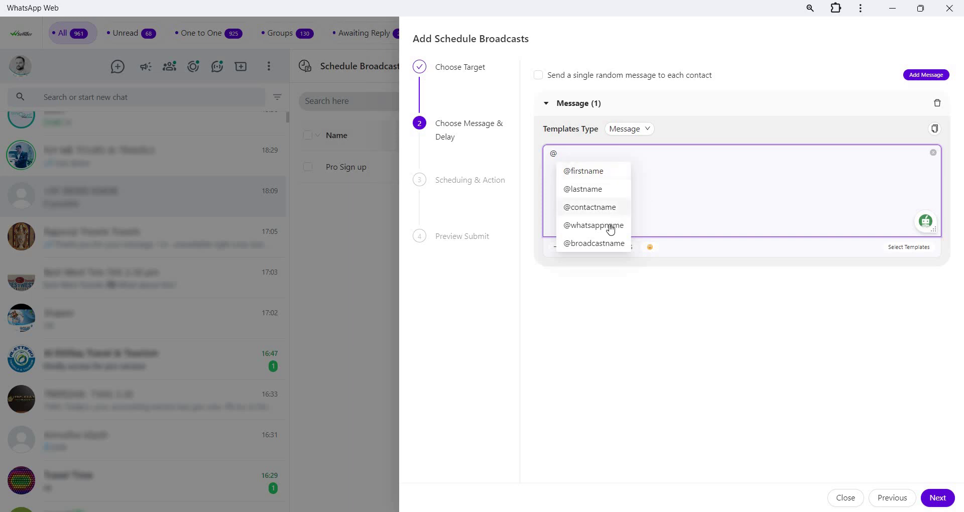
pyautogui.click(607, 225)
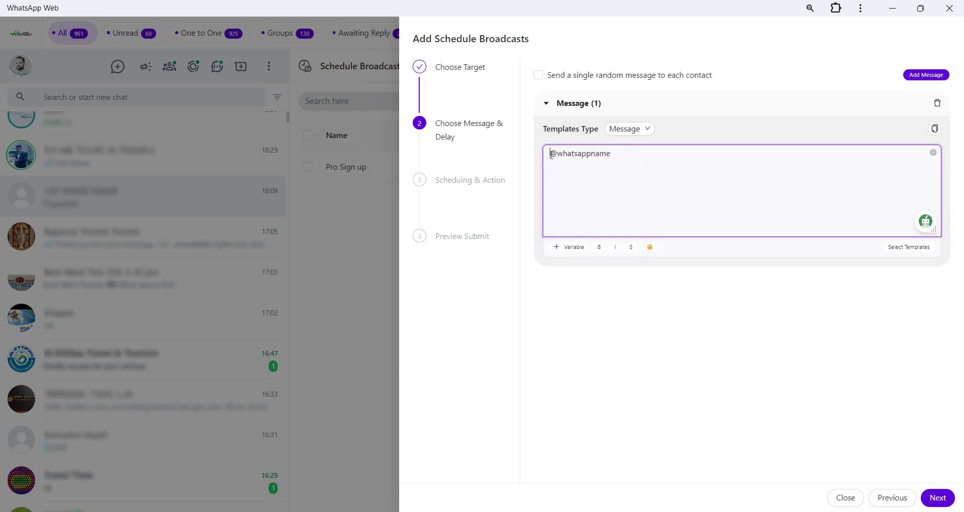
pyautogui.write('T')
pyautogui.press('BackSpace')
pyautogui.write('testing')
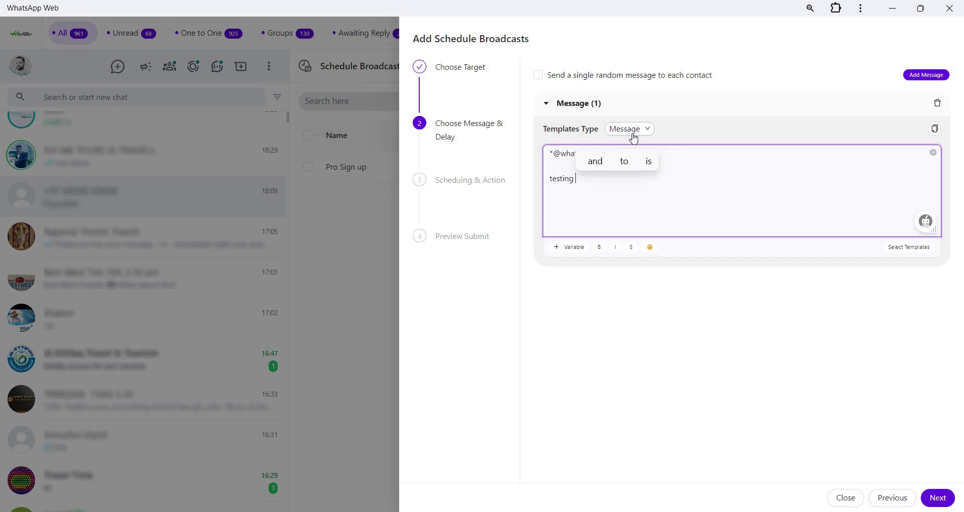
pyautogui.click(630, 130)
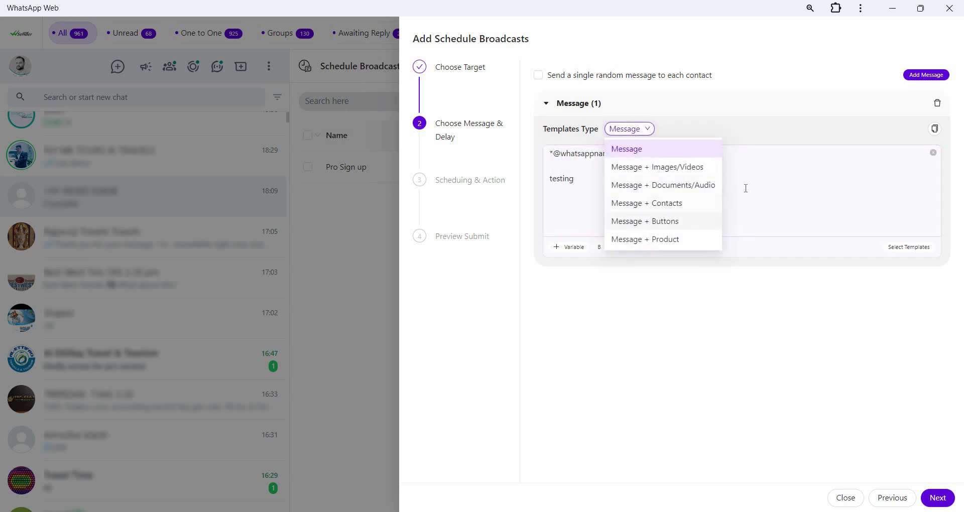
pyautogui.click(793, 194)
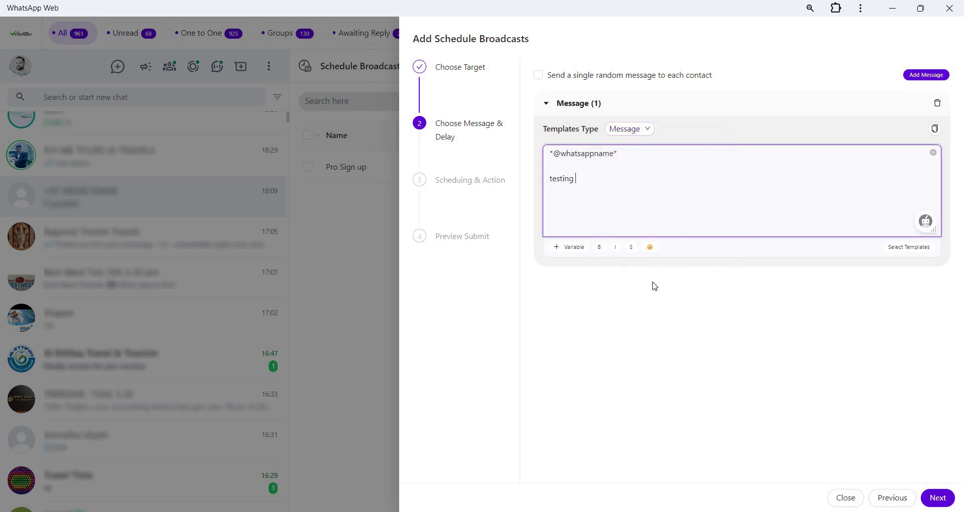
# - Adjust the sending interval, set Repeated with Weekly type, and choose a scheduled start date
pyautogui.click(937, 497)
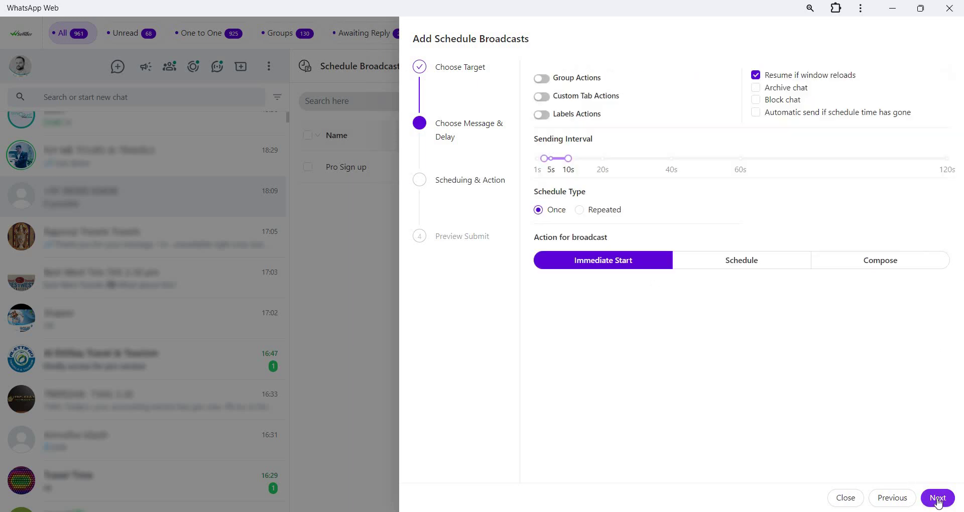
pyautogui.moveTo(544, 159)
pyautogui.mouseDown()
pyautogui.moveTo(562, 159)
pyautogui.moveTo(551, 159)
pyautogui.mouseUp()
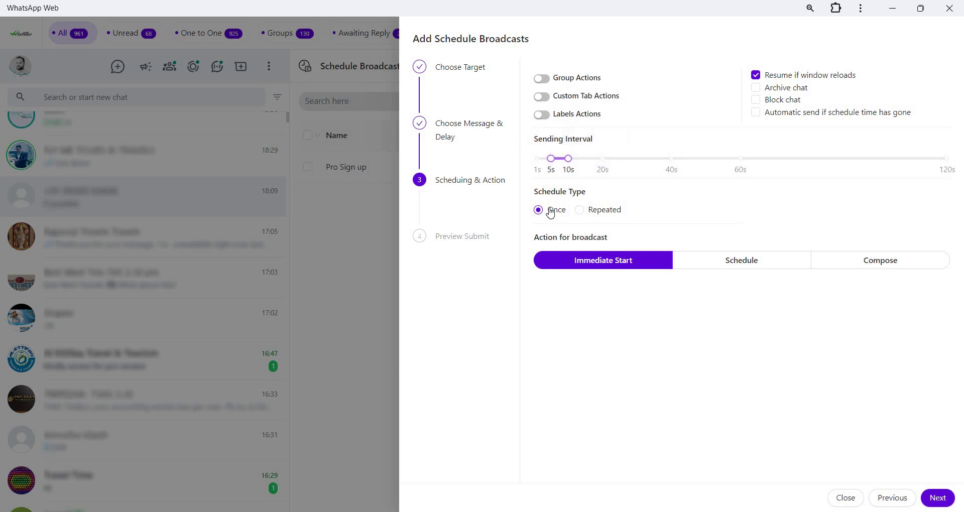
pyautogui.click(579, 210)
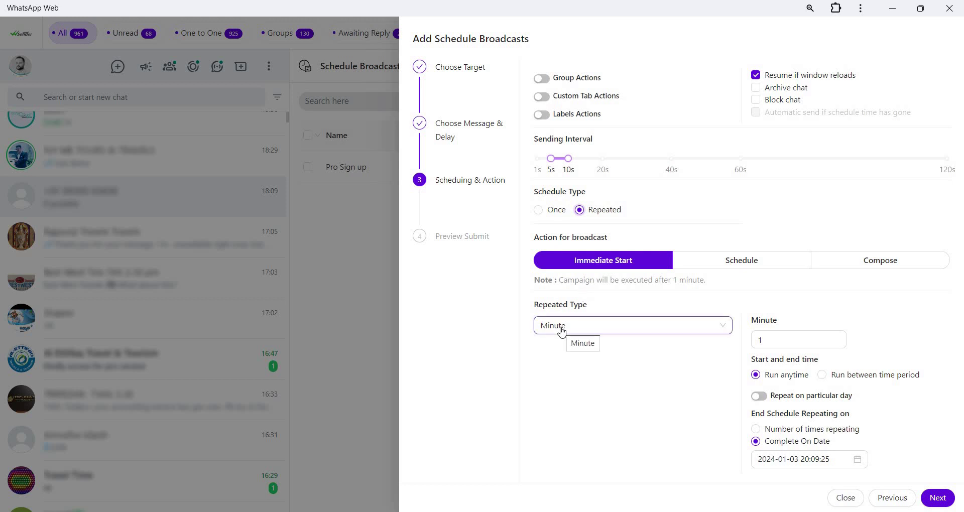
pyautogui.click(561, 330)
pyautogui.click(576, 401)
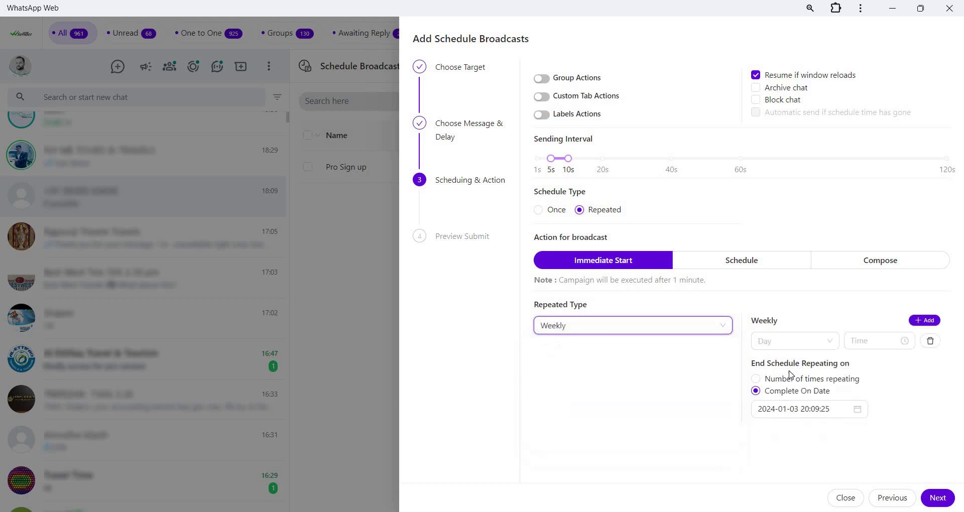
pyautogui.click(809, 342)
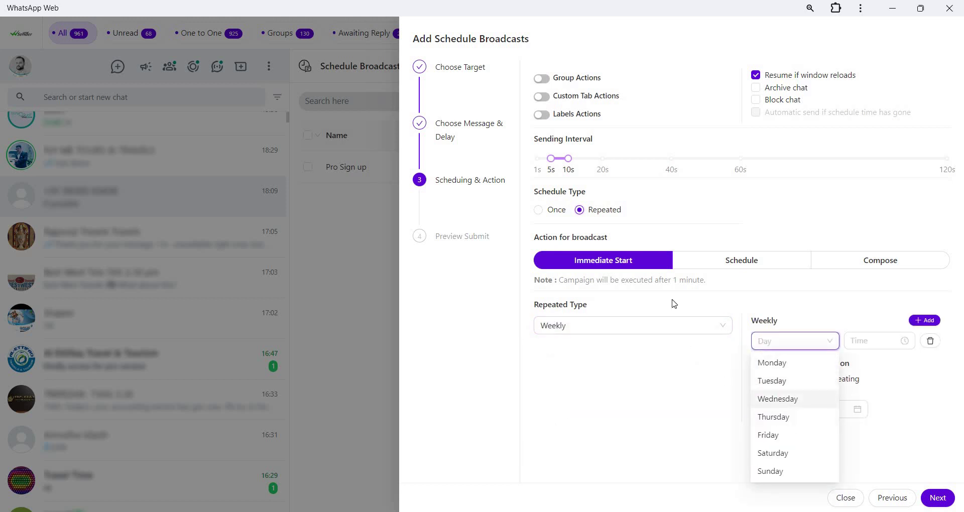
pyautogui.click(733, 267)
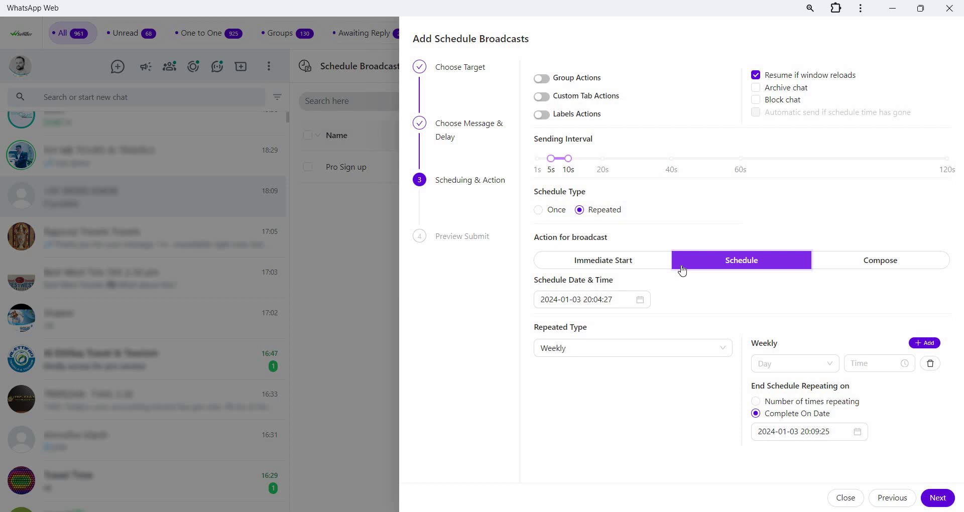
# - Switch to Immediate Start, Once, with automatic send if time has passed, and accept the confirmation
pyautogui.click(632, 261)
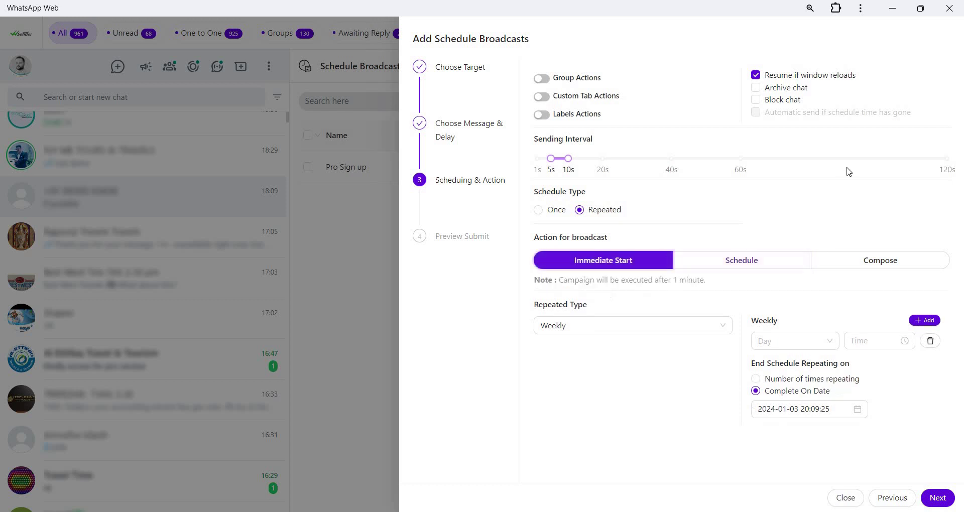
pyautogui.click(555, 210)
pyautogui.click(760, 115)
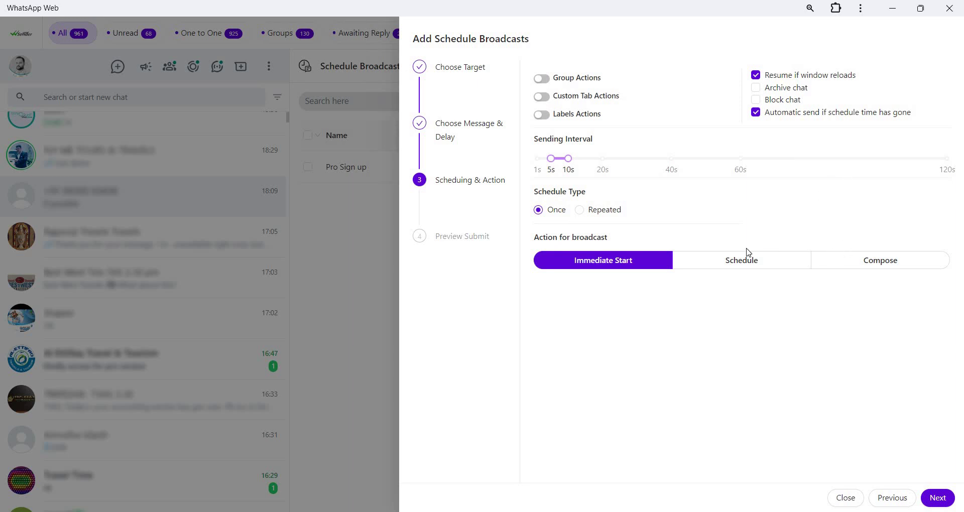
pyautogui.click(938, 498)
pyautogui.click(542, 76)
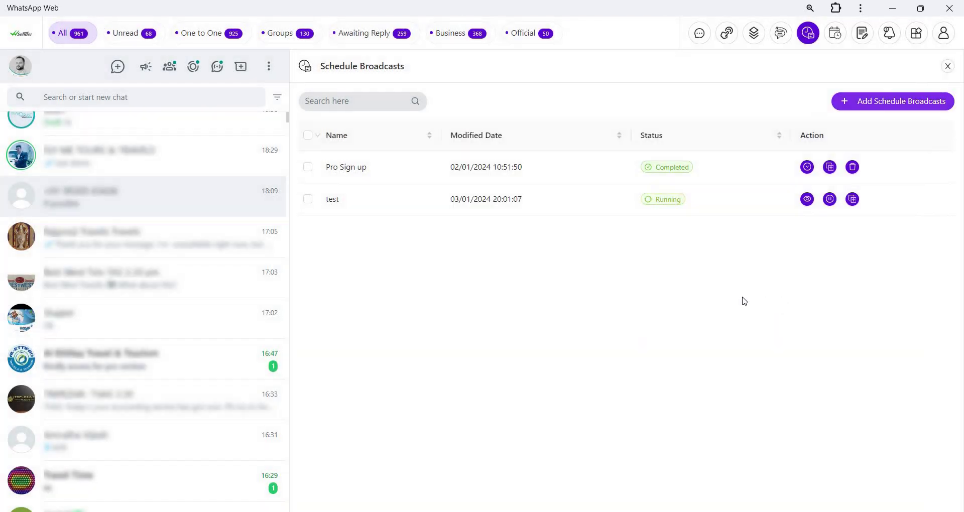
# - Preview the 'test' broadcast's delivery and close the preview once it shows Completed
pyautogui.click(807, 199)
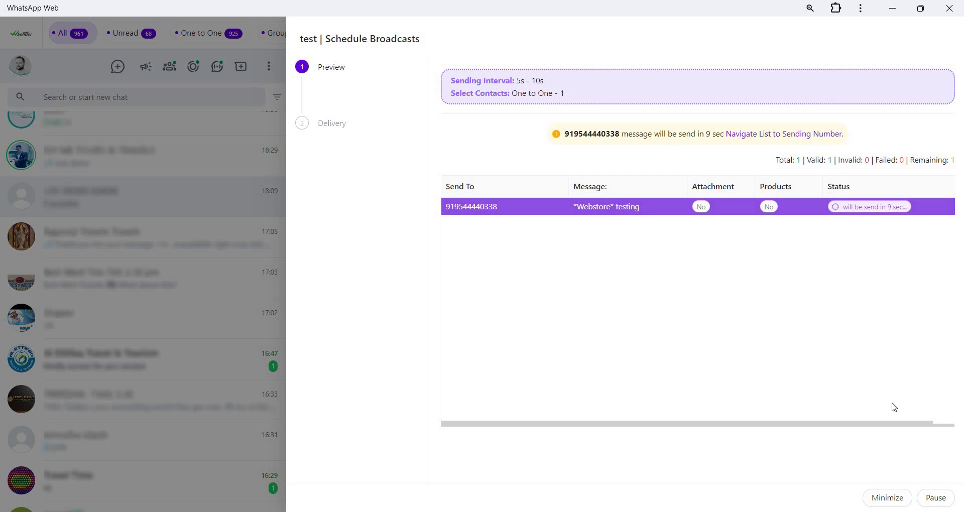
pyautogui.click(897, 498)
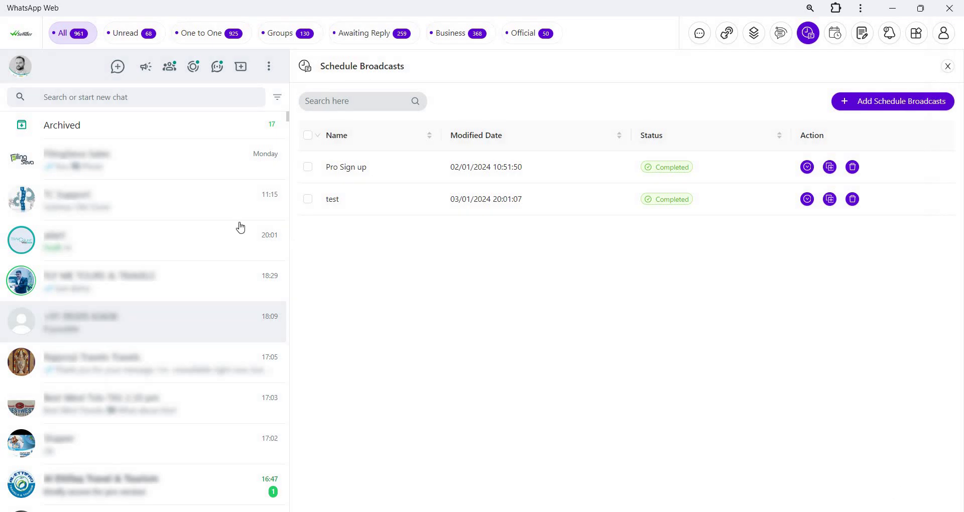
# - Open the adart chat, select 'Webstore' in the received greeting, and open the Advance Tools grid
pyautogui.click(86, 234)
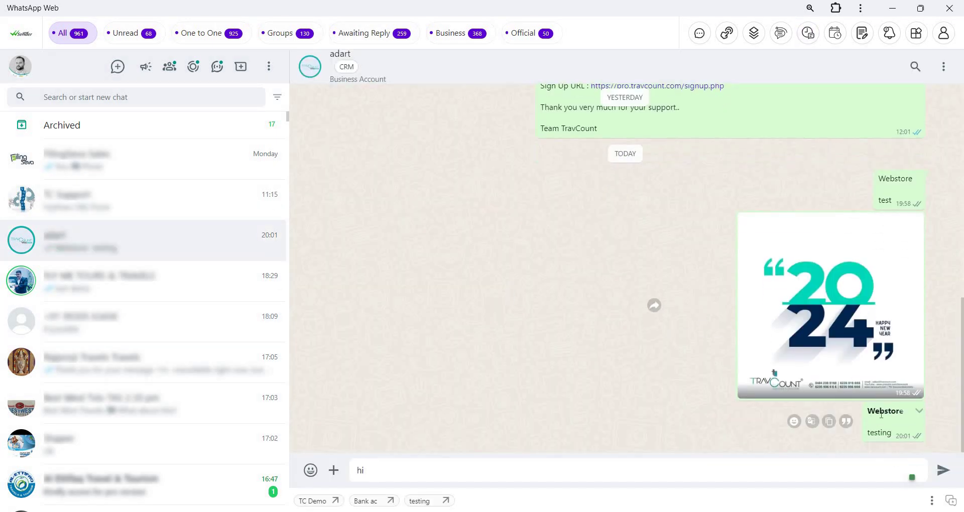
pyautogui.doubleClick(882, 415)
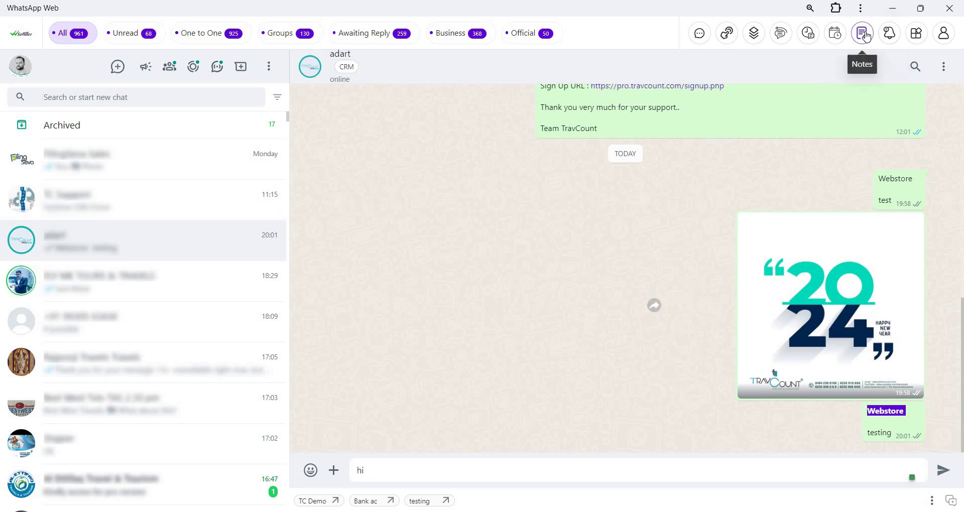
pyautogui.click(917, 33)
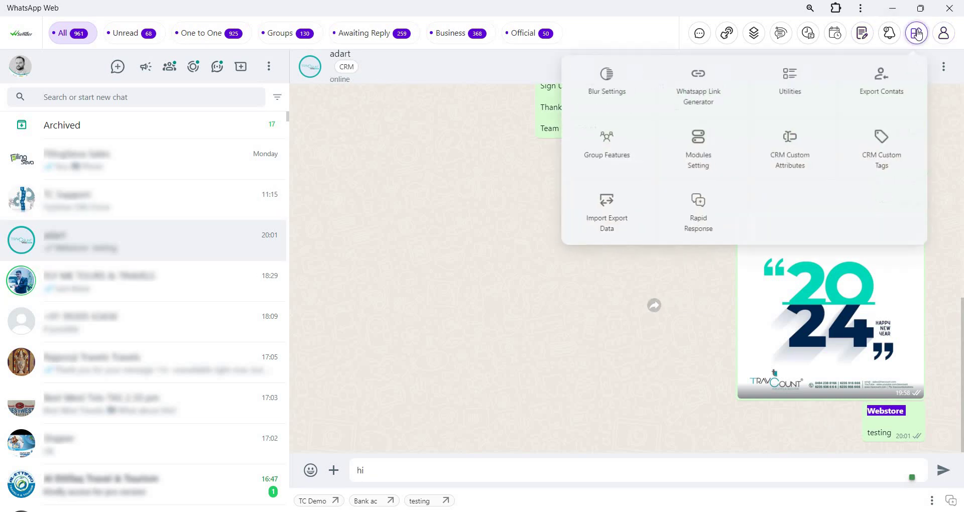
# - Open Group Features, run the Duplicate group finder, and close its results
pyautogui.click(617, 161)
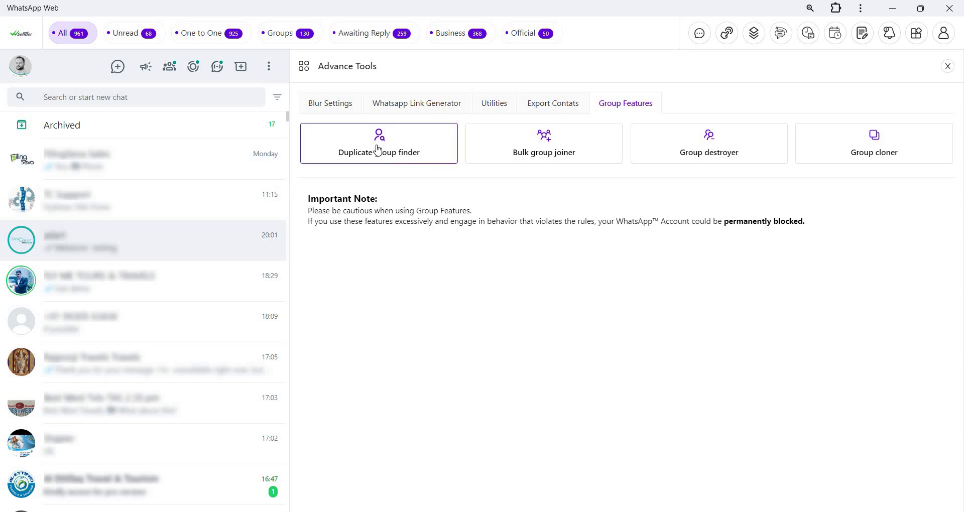
pyautogui.click(378, 149)
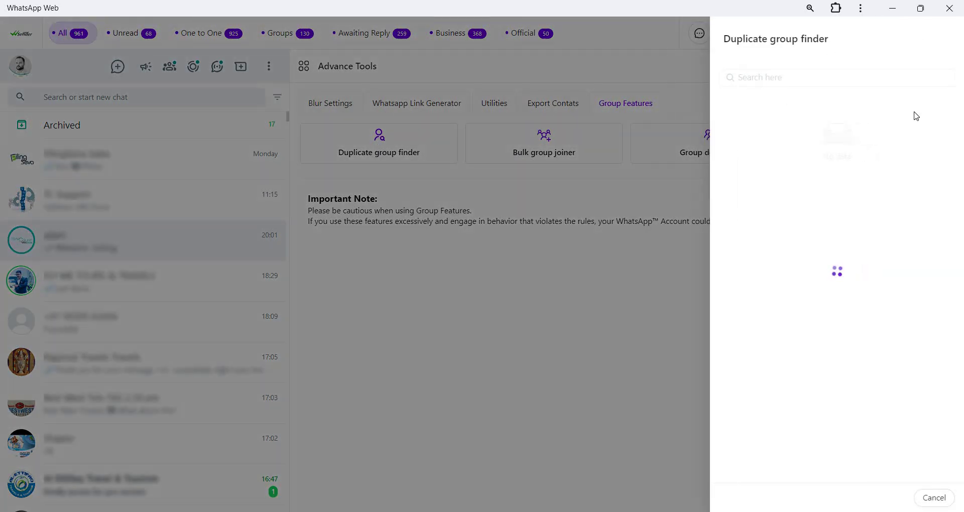
pyautogui.click(360, 185)
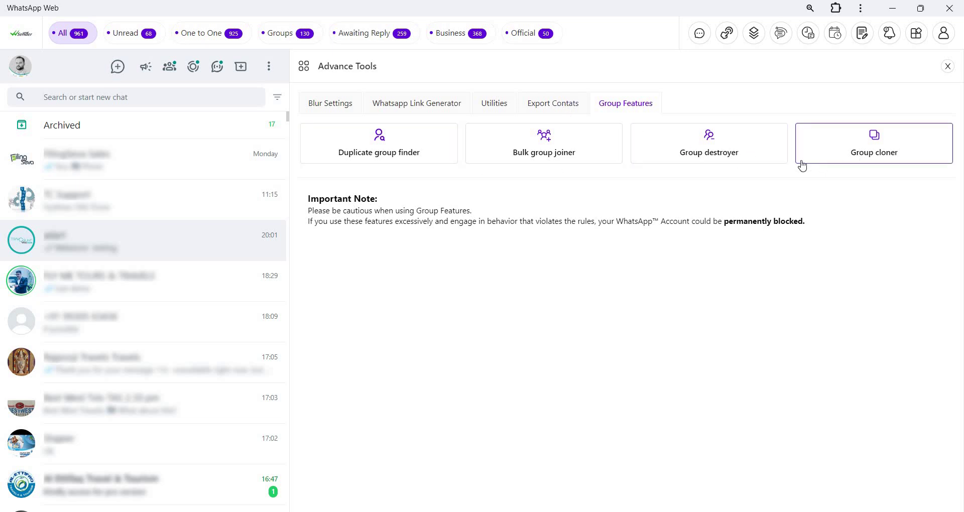
# - Check Utilities, return to Group Features, and rerun then close the duplicate group finder
pyautogui.click(916, 33)
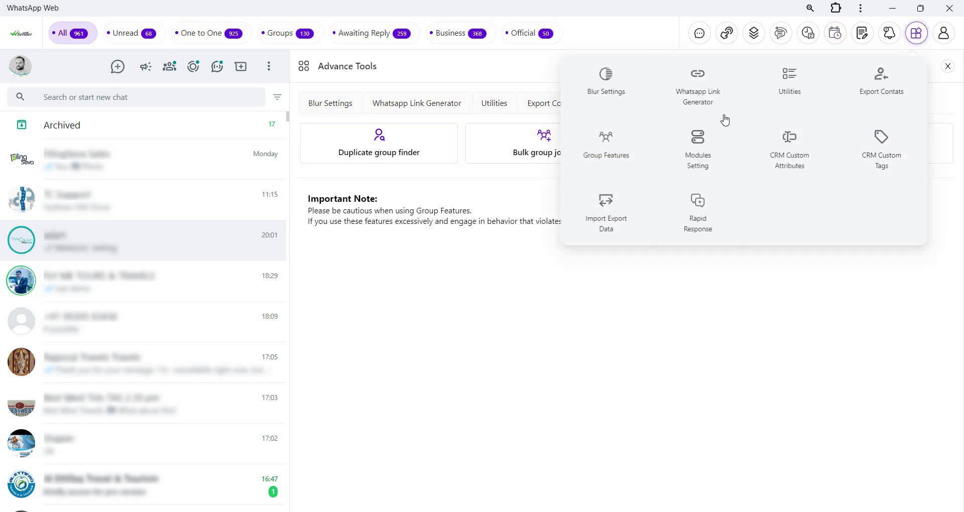
pyautogui.click(794, 76)
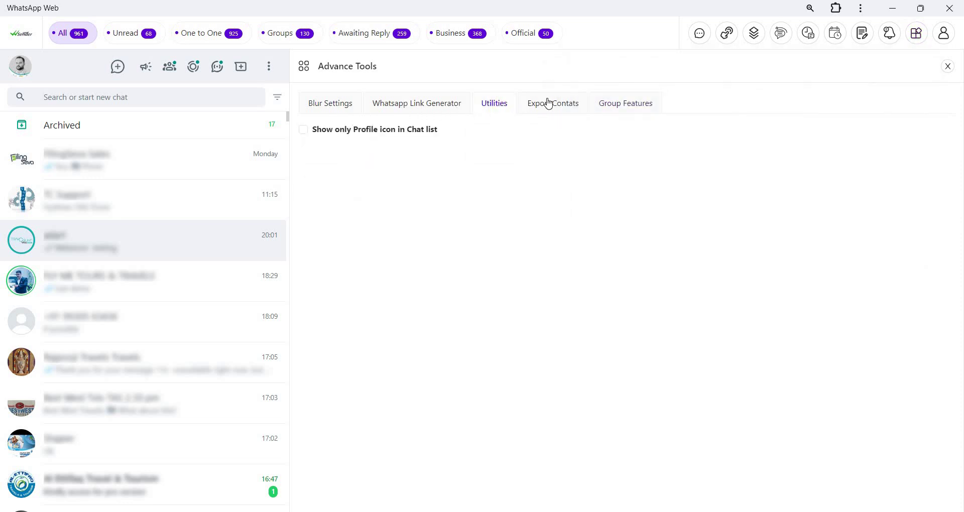
pyautogui.click(633, 103)
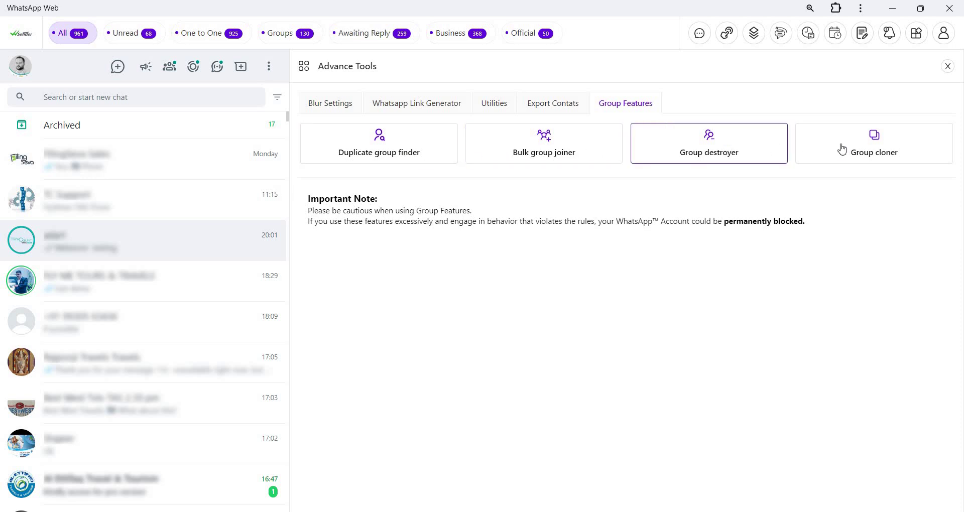
pyautogui.click(393, 155)
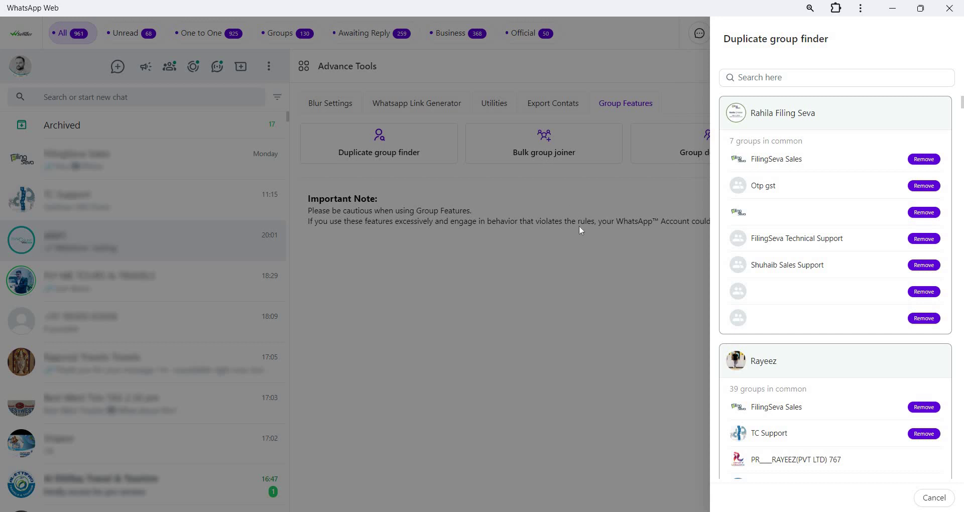
pyautogui.click(934, 499)
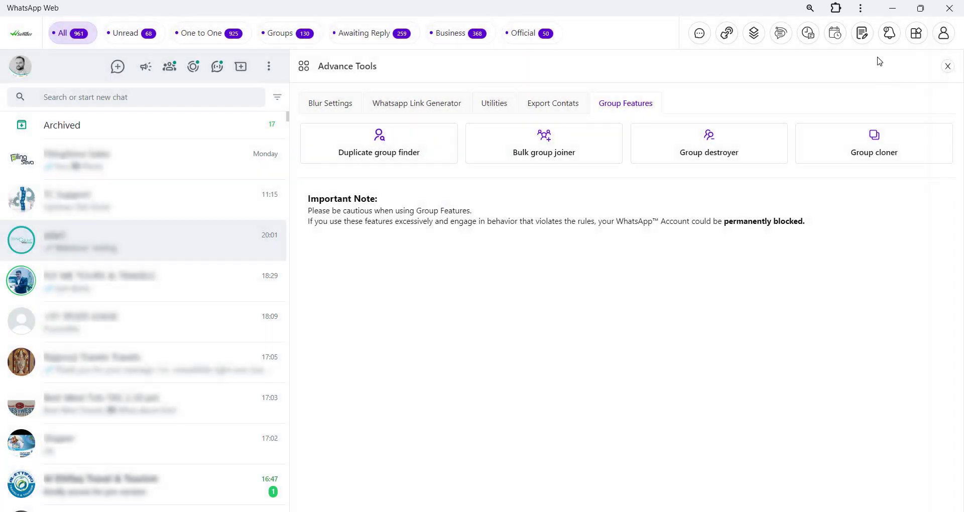
pyautogui.click(943, 40)
# - Open the Export Contats form and review the default chat-list export options
pyautogui.click(860, 239)
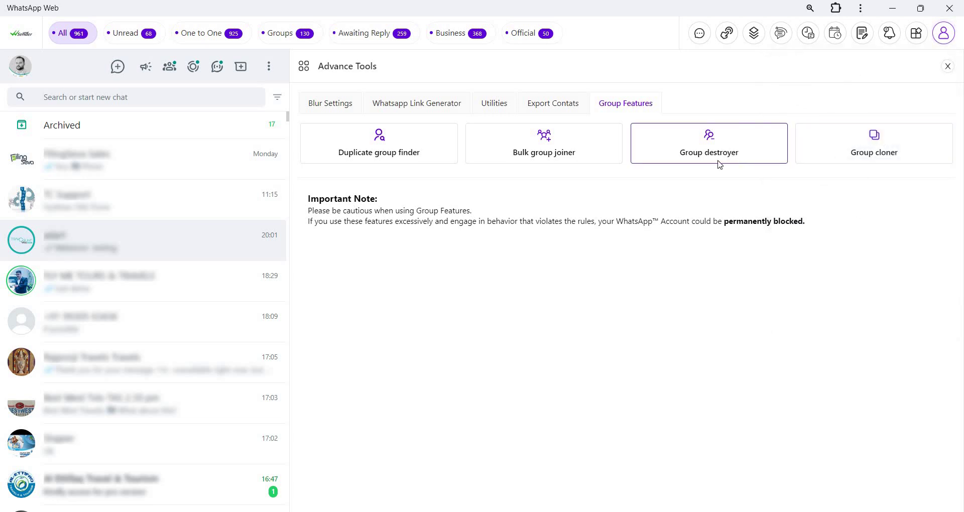
pyautogui.click(544, 104)
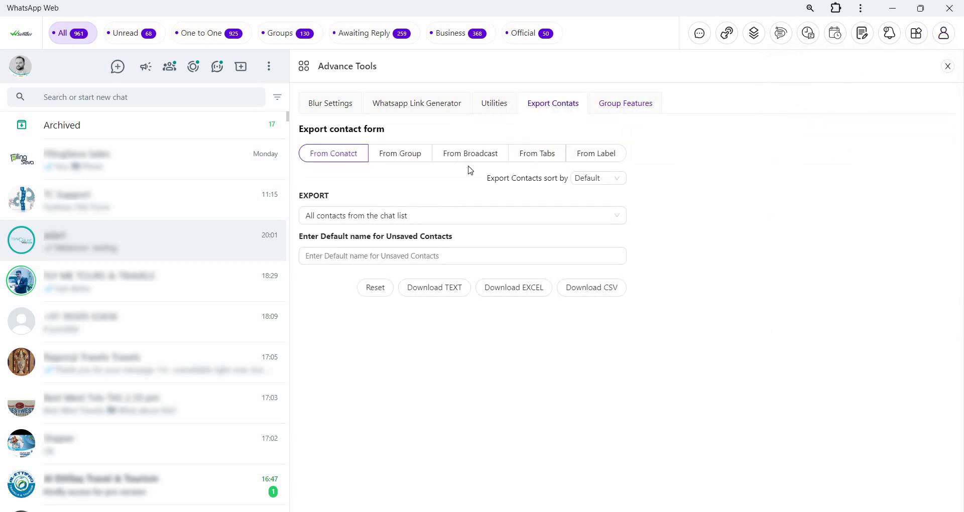
pyautogui.click(355, 216)
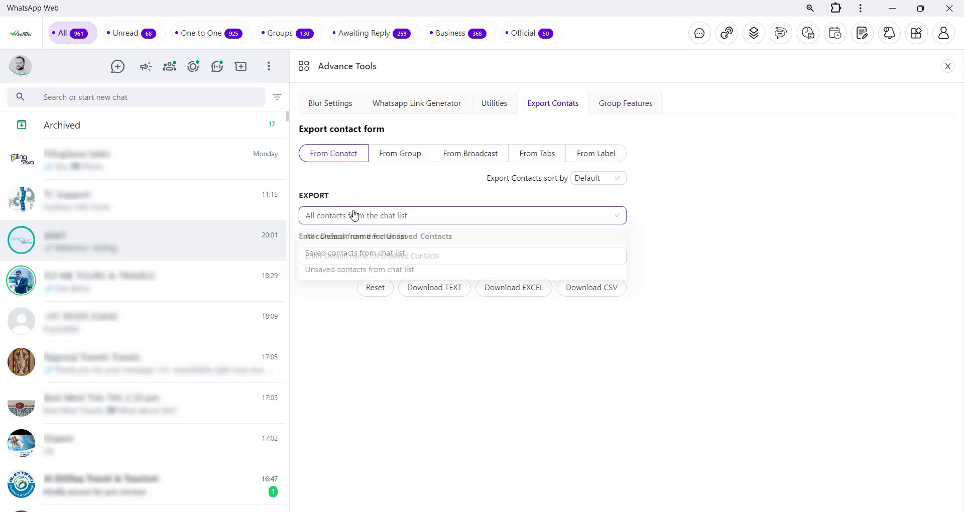
pyautogui.click(339, 275)
pyautogui.click(329, 256)
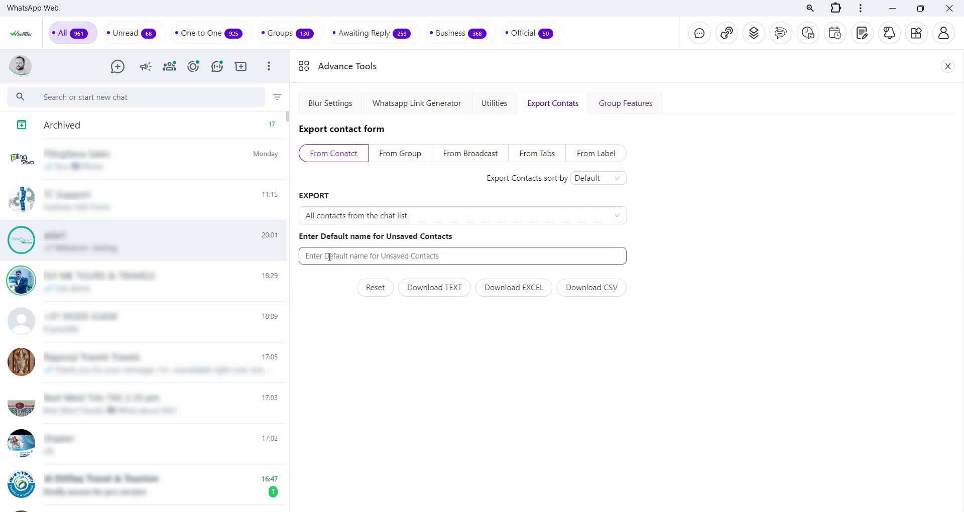
# - Export From Group for specific groups, replacing FilingSeva Sales with five groups like DOMESTIC TOURISM CLUB4
pyautogui.click(338, 221)
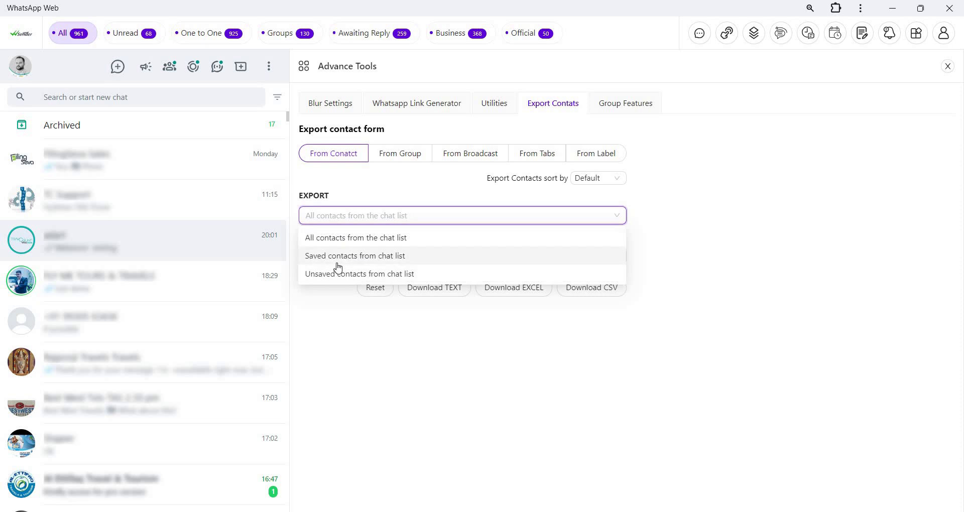
pyautogui.click(391, 158)
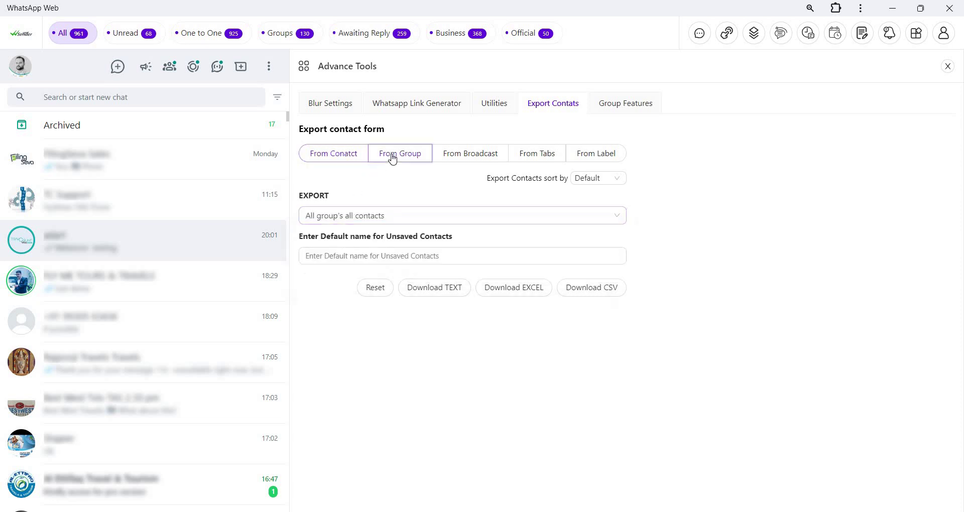
pyautogui.click(387, 218)
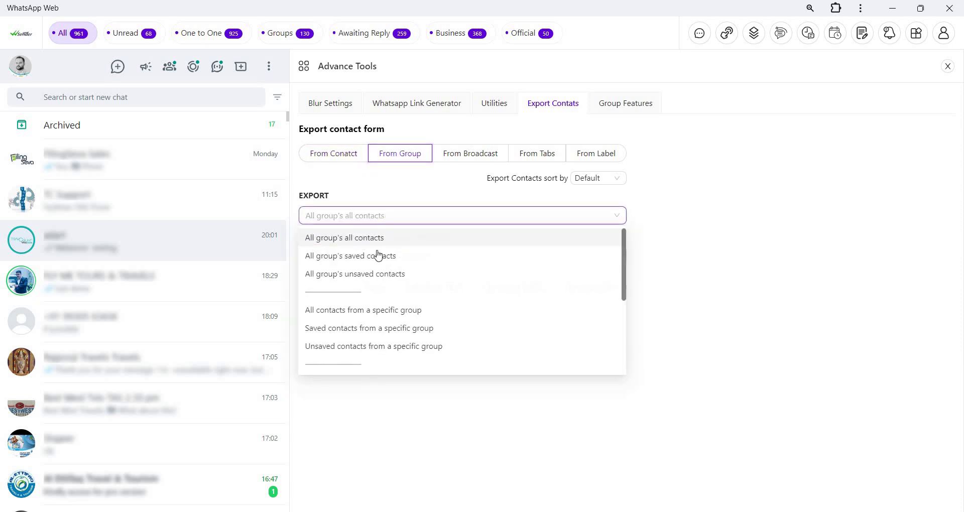
pyautogui.click(364, 310)
pyautogui.click(352, 254)
pyautogui.click(354, 313)
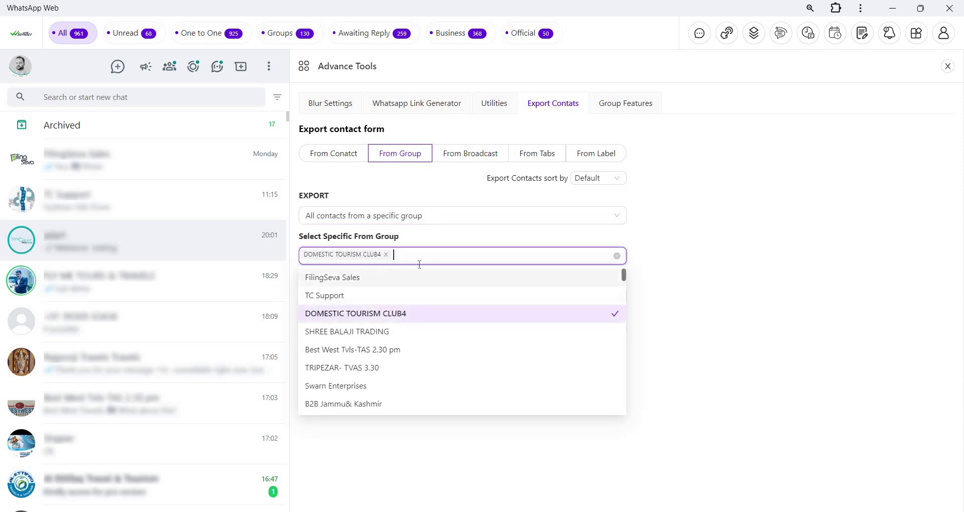
pyautogui.click(392, 331)
pyautogui.click(383, 350)
pyautogui.click(378, 368)
pyautogui.click(359, 401)
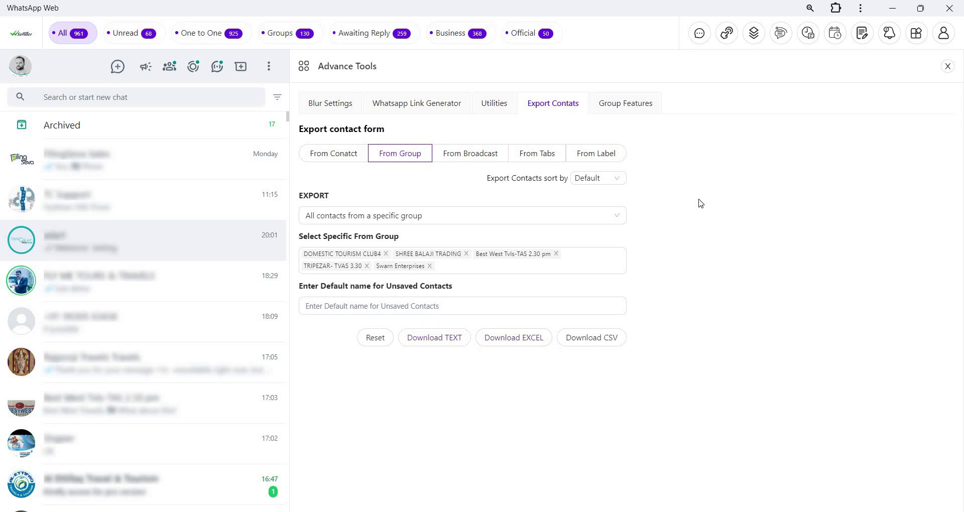
# - Switch to From Broadcast, close Advance Tools, and minimise WhatsApp, Chrome and Excel
pyautogui.click(488, 159)
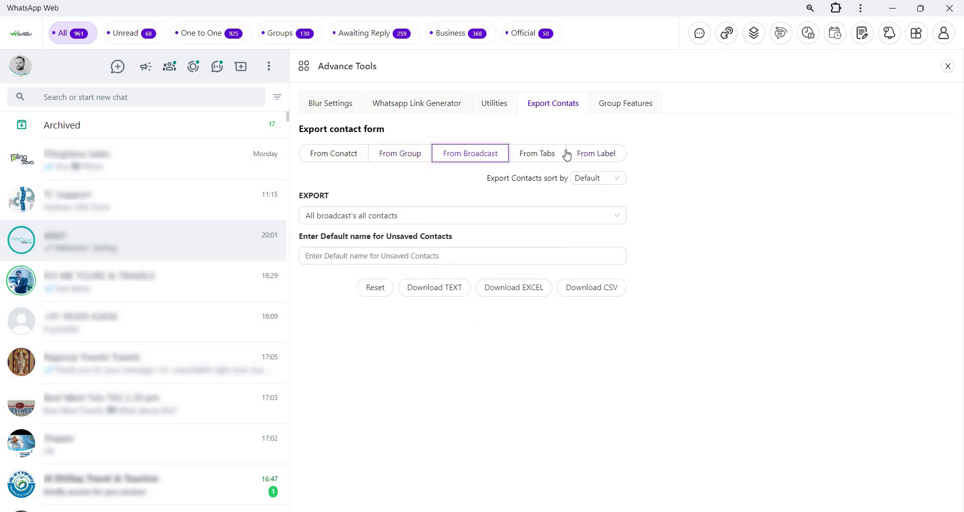
pyautogui.click(947, 68)
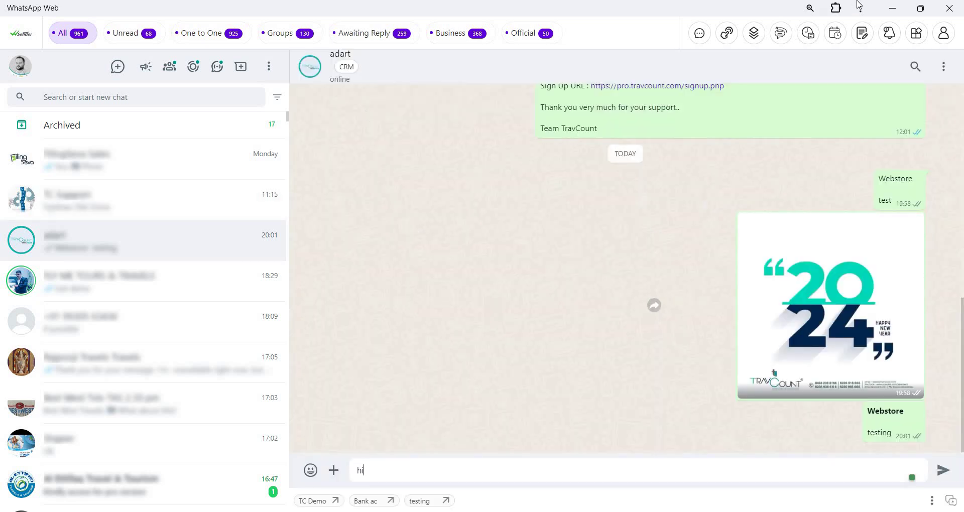
pyautogui.click(893, 8)
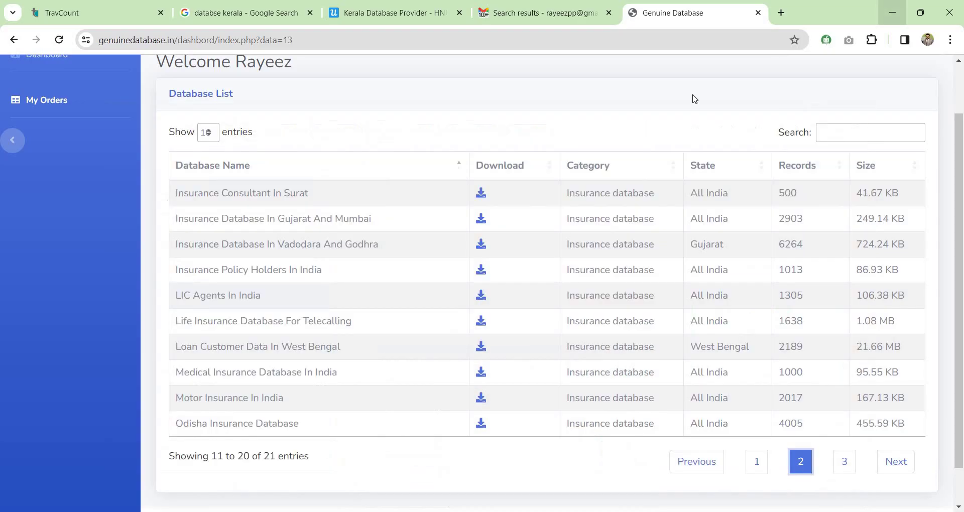
pyautogui.click(893, 4)
pyautogui.click(888, 5)
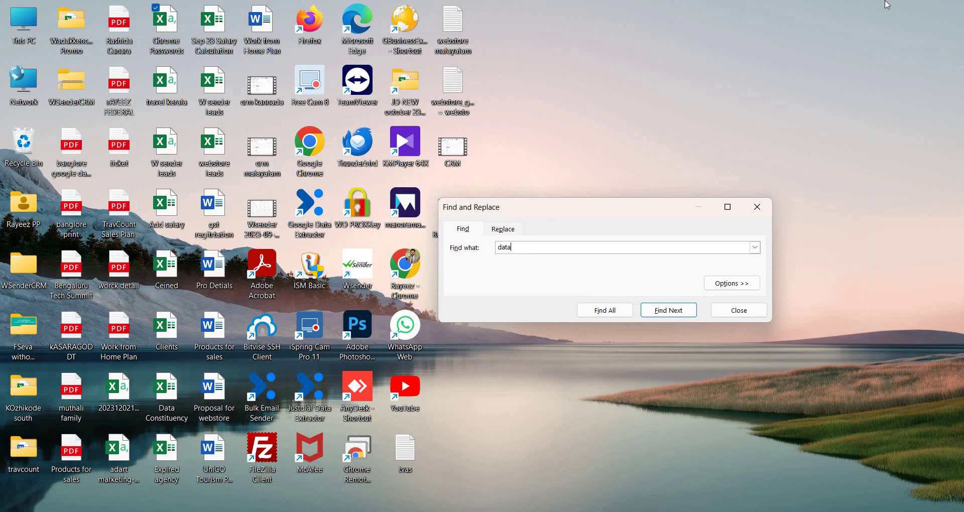